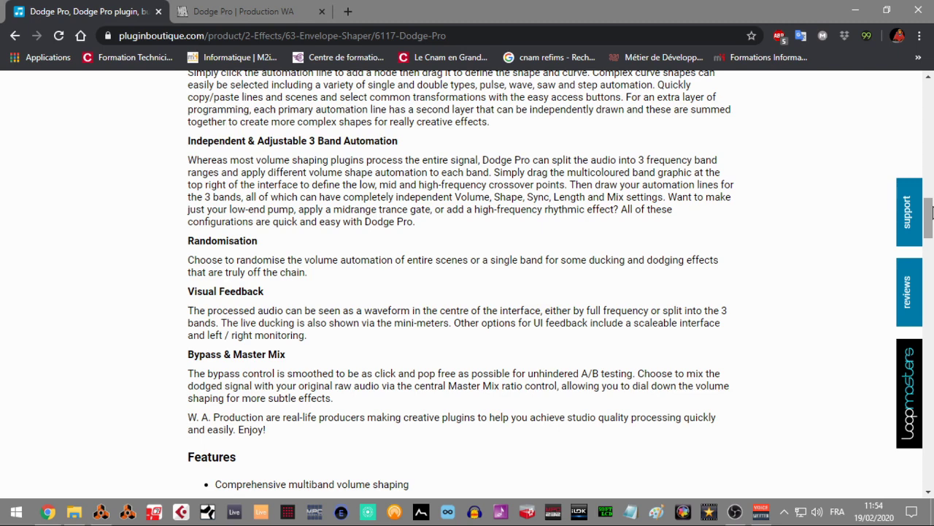
Step: Review the Dodge Pro features, system requirements and pricing on Plugin Boutique, then the plugin's page on the W.A. Production site
drag(932, 211, 932, 249)
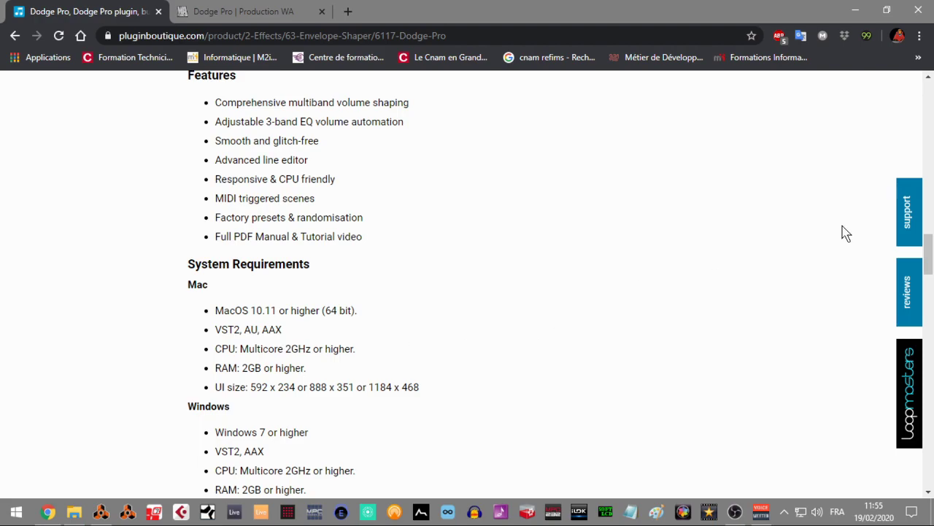
mouse_move(932, 249)
mouse_down()
mouse_move(932, 271)
mouse_move(931, 92)
mouse_up()
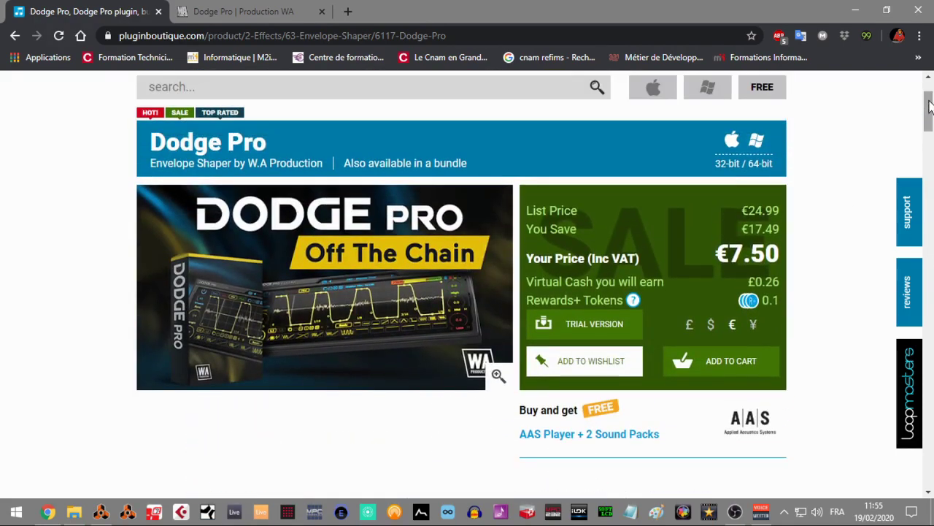
click(255, 12)
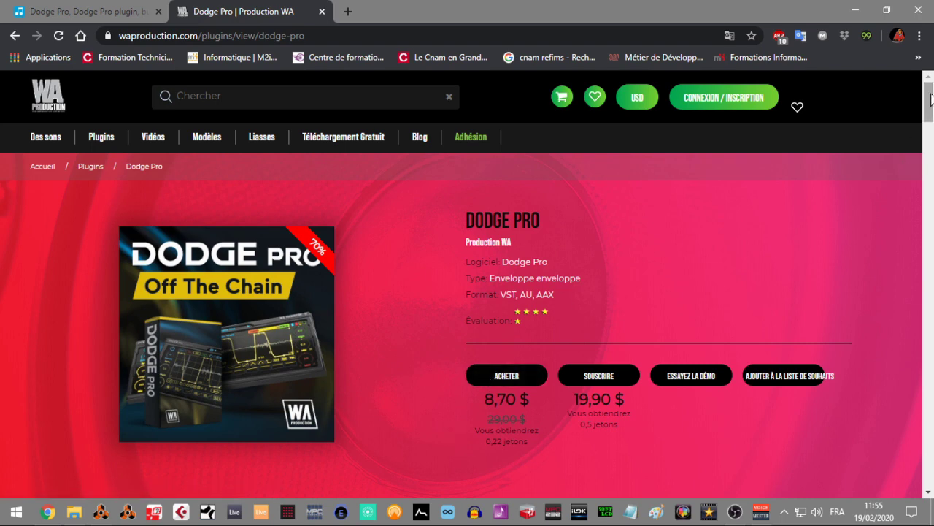
drag(927, 110, 928, 208)
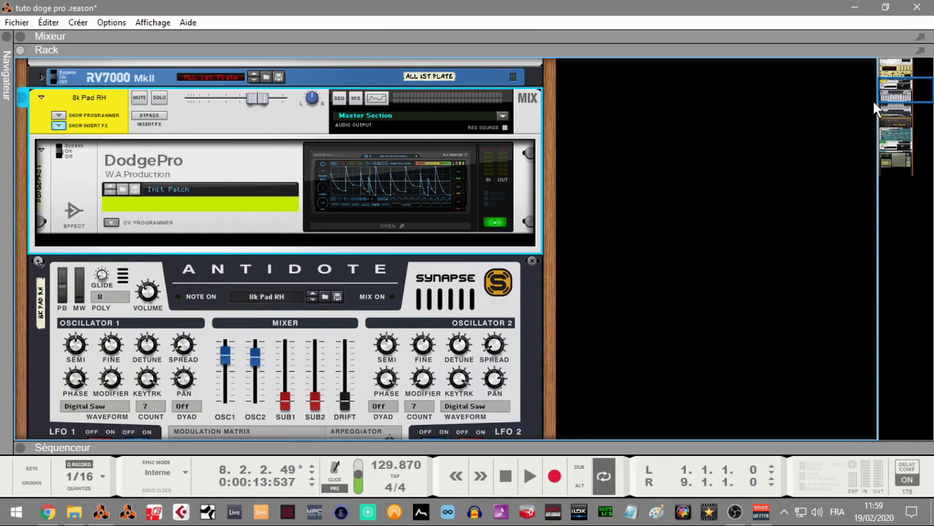
Step: Switch to Reason and play the song from the beginning with the sequencer shown, and collapse the sequencer during playback
click(22, 446)
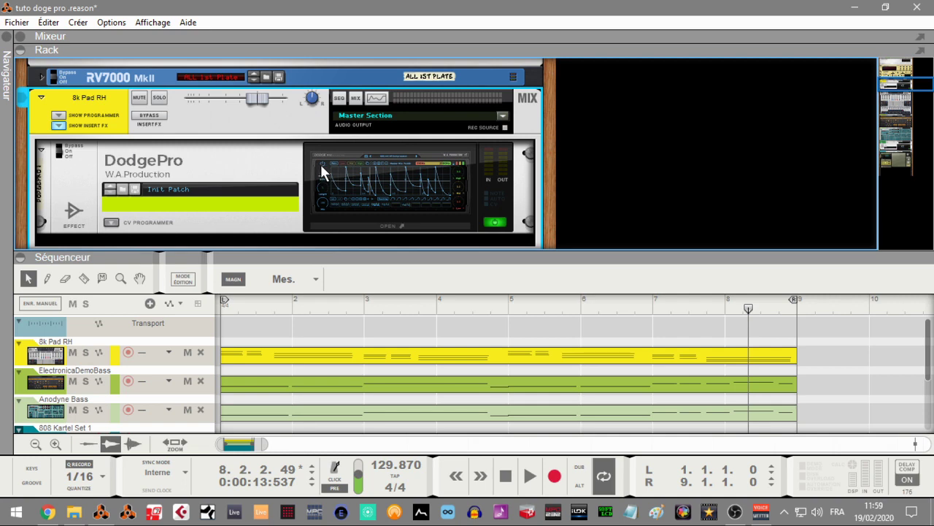
key(Home)
key(space)
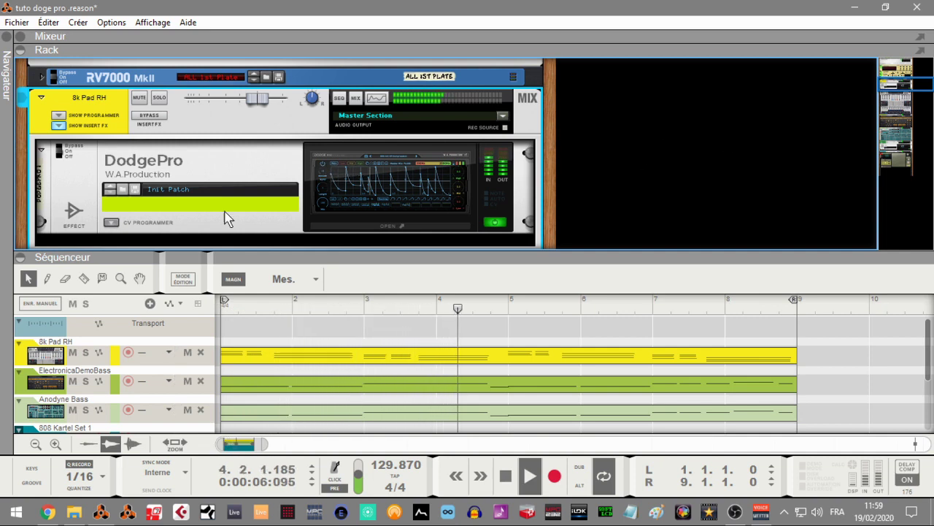
click(22, 260)
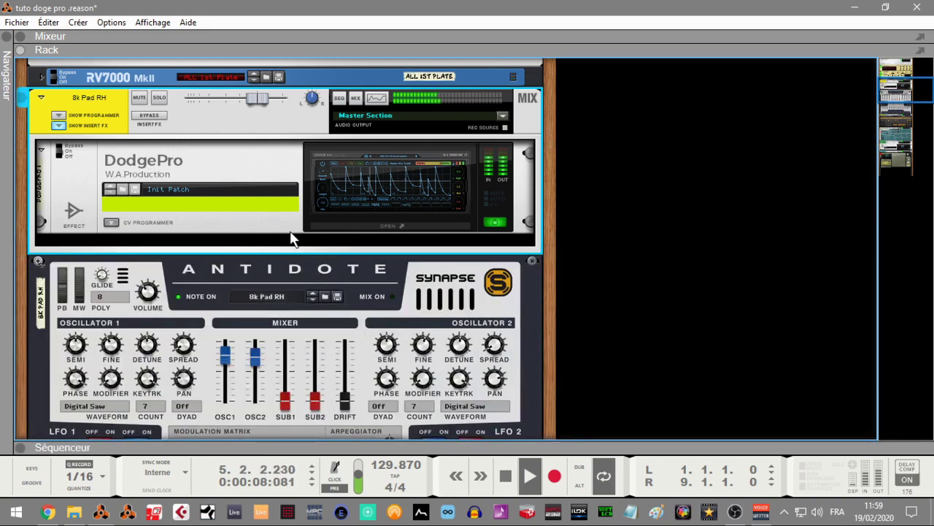
Step: Solo the 8k Pad RH channel and compare its sound with the insert effects bypassed and active
mouse_move(893, 90)
mouse_down()
mouse_move(897, 154)
mouse_move(895, 87)
mouse_up()
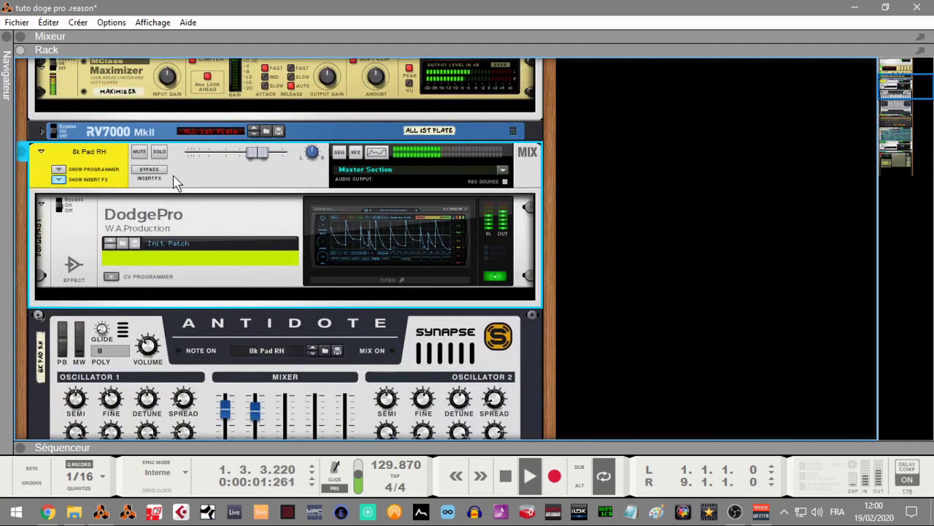
click(160, 152)
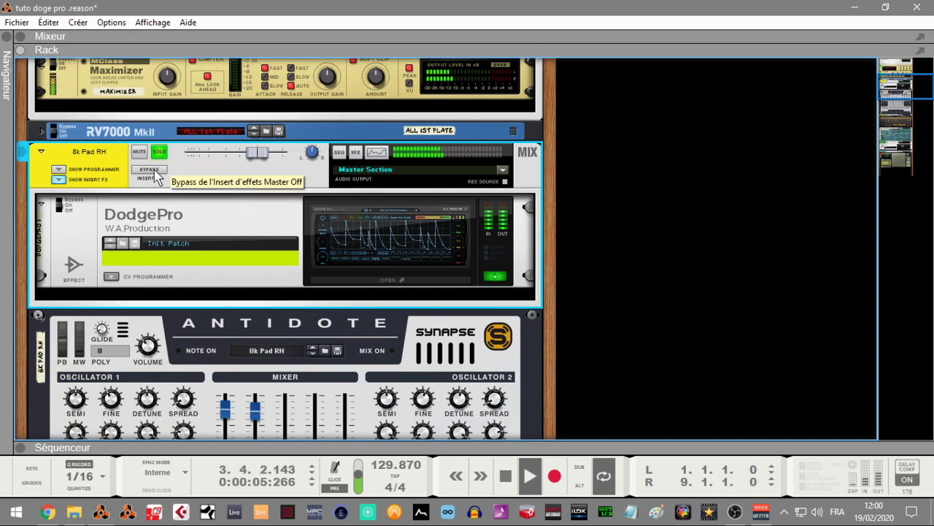
click(154, 170)
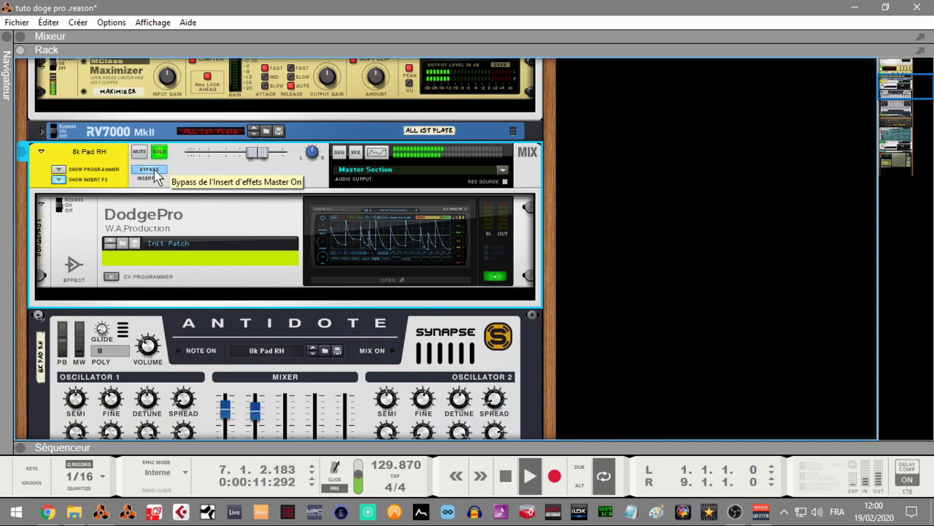
click(155, 171)
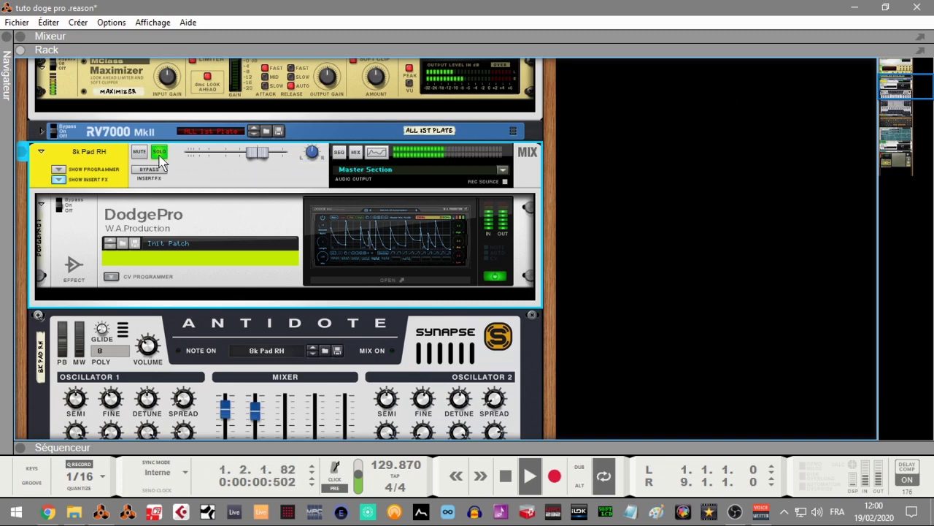
Step: Audition Bus 1 in solo with its insert effects active and bypassed, and stop playback after removing the solo
click(912, 106)
drag(912, 106, 914, 135)
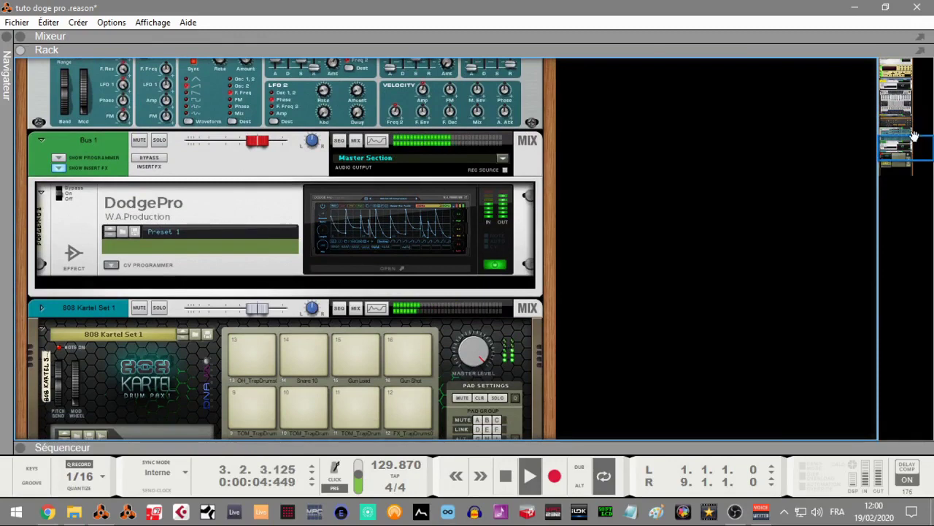
click(160, 142)
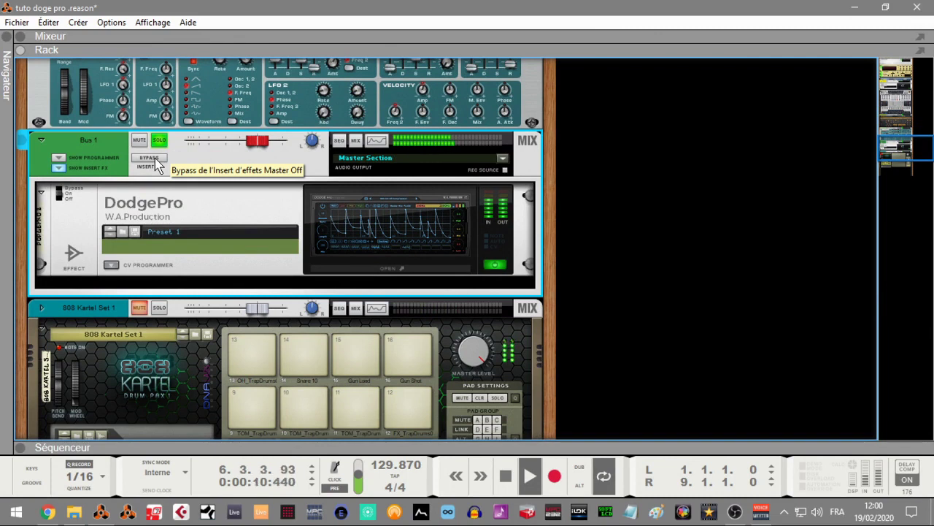
click(154, 159)
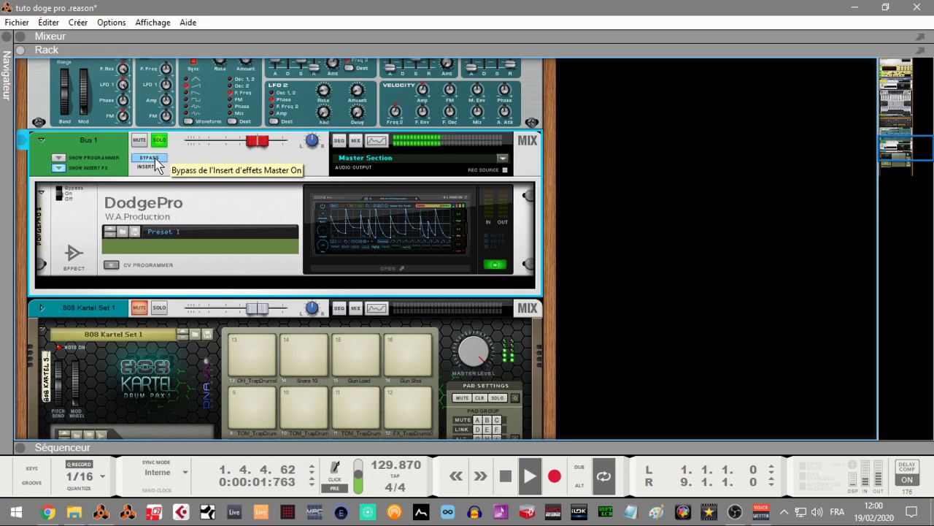
click(154, 159)
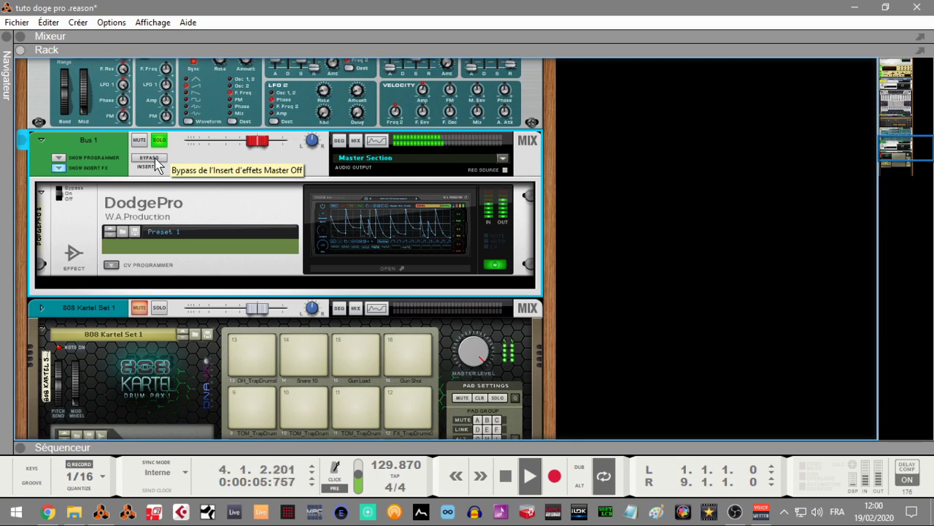
click(160, 142)
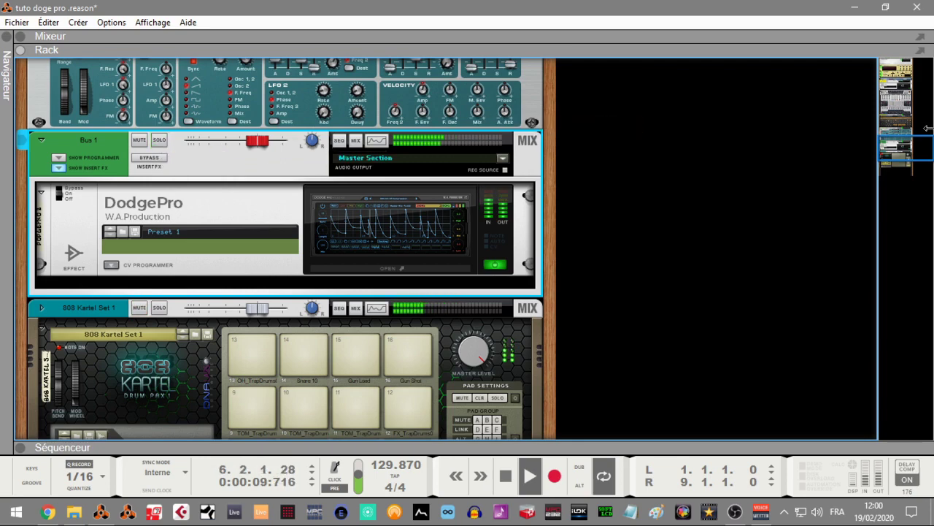
drag(915, 141, 912, 86)
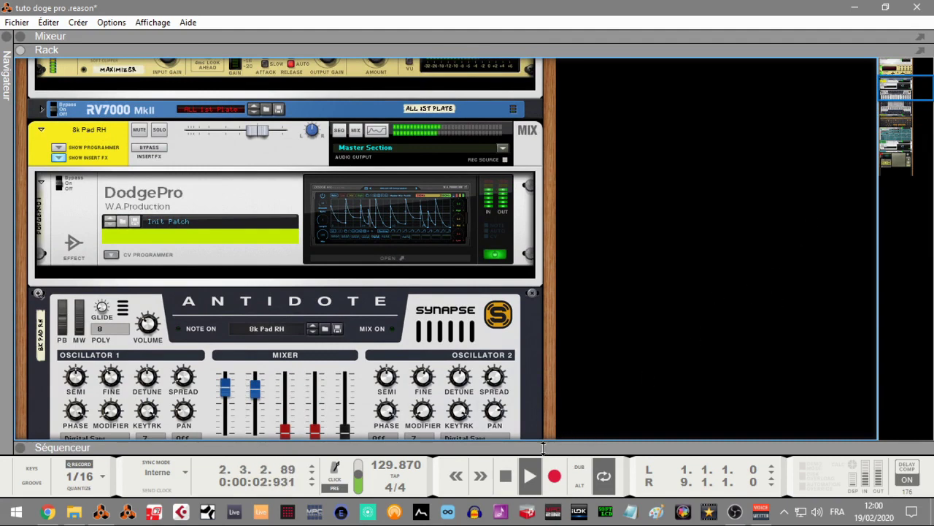
click(505, 475)
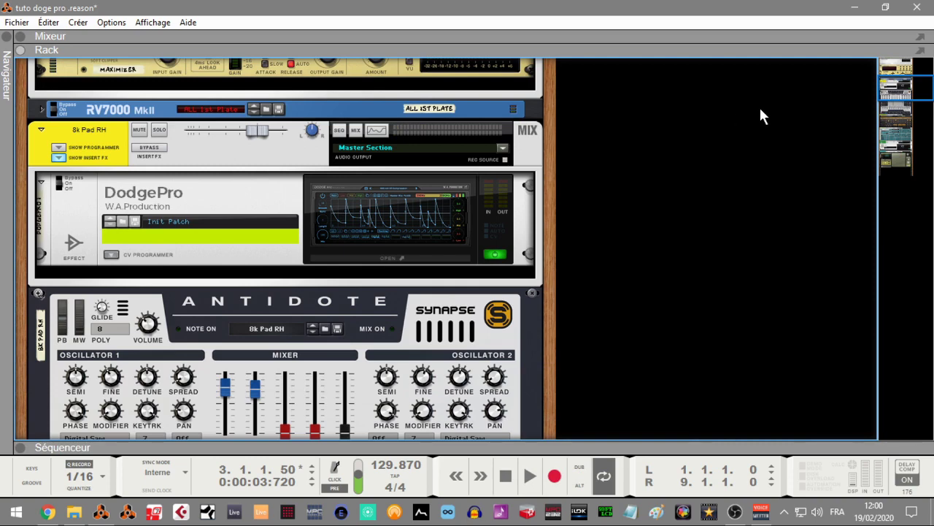
Step: Solo the 8k Pad RH channel and play it with its insert effects bypassed, then reactivate the effects
drag(887, 86, 887, 71)
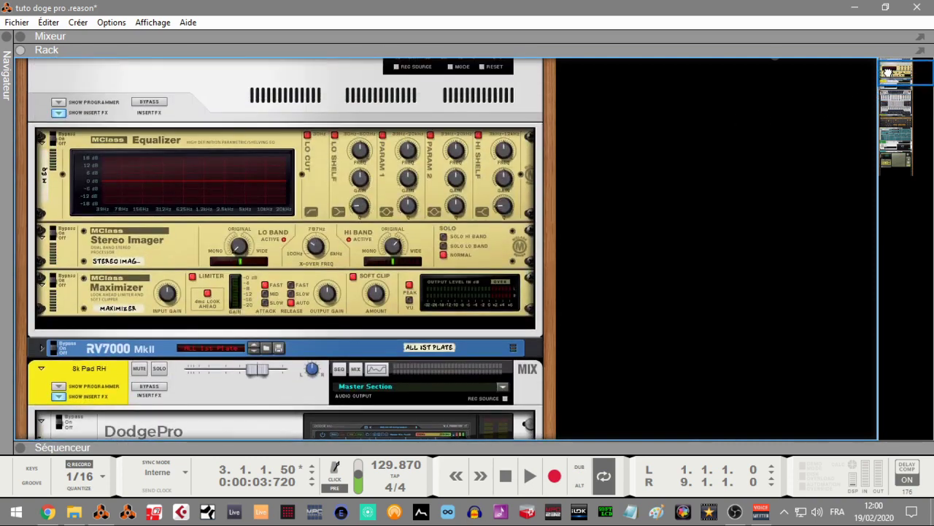
scroll(929, 117, down, 5)
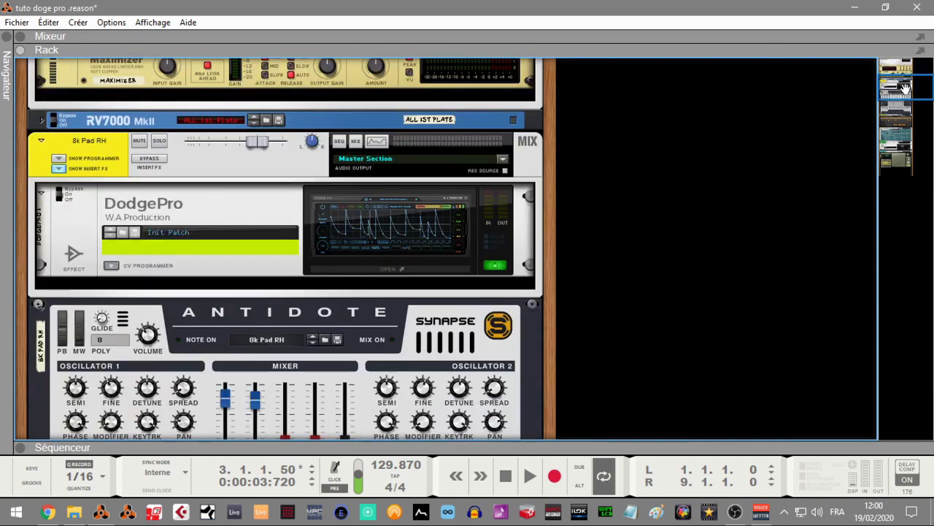
click(160, 142)
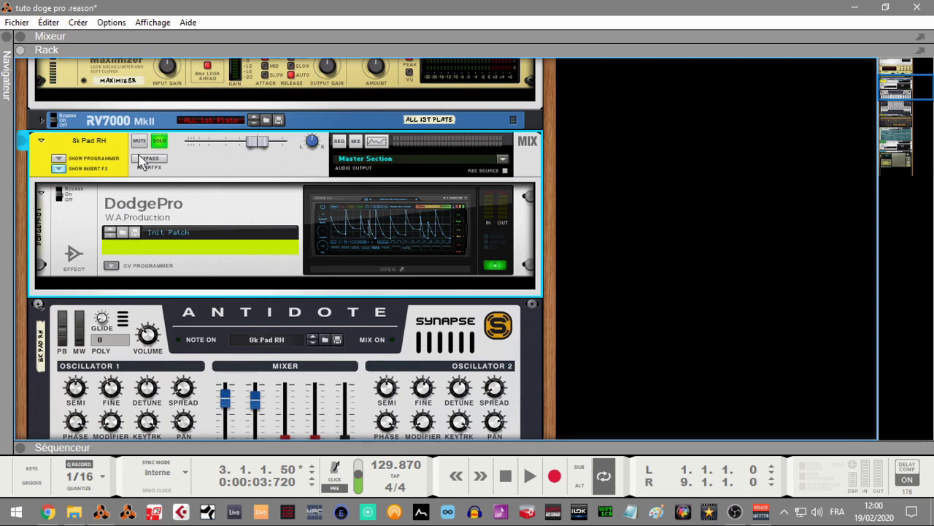
click(141, 157)
click(530, 476)
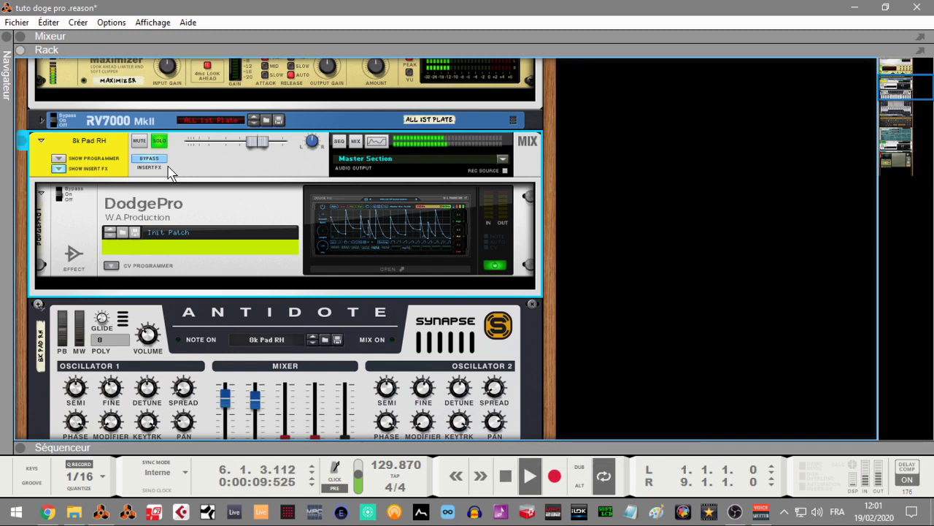
click(150, 159)
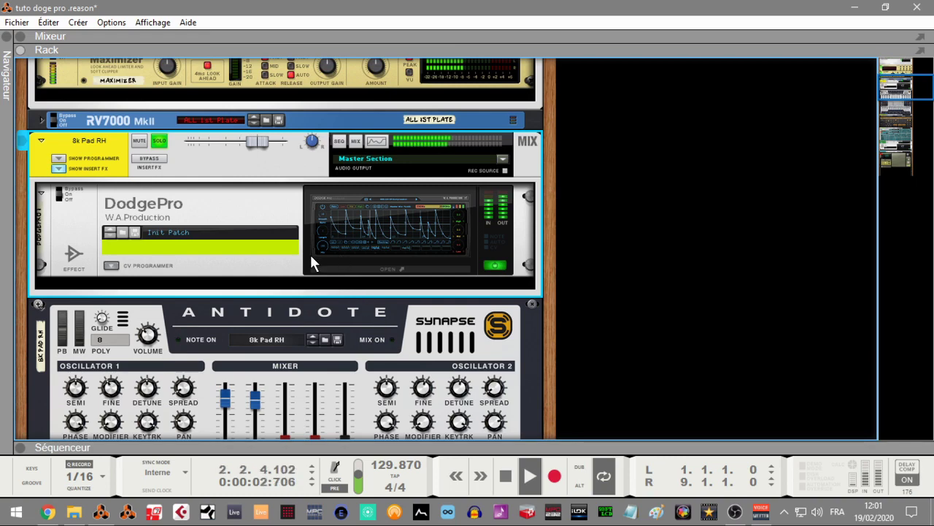
Step: Open the DodgePro plugin window from the 8k Pad RH insert and pin it so it stays open
click(342, 267)
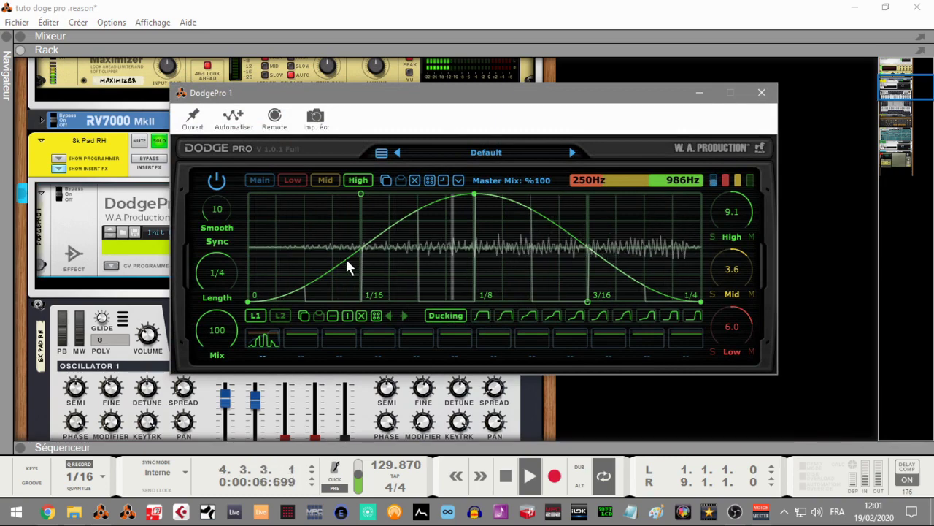
click(573, 411)
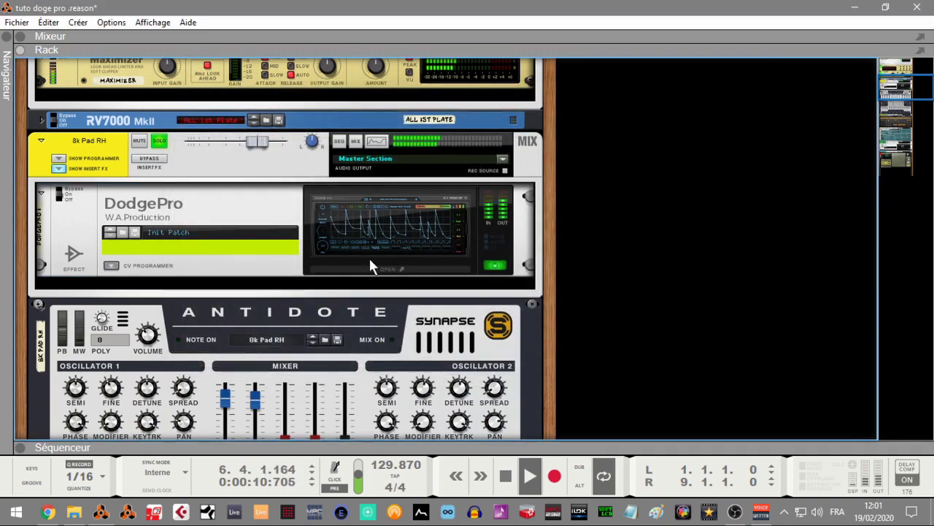
click(368, 268)
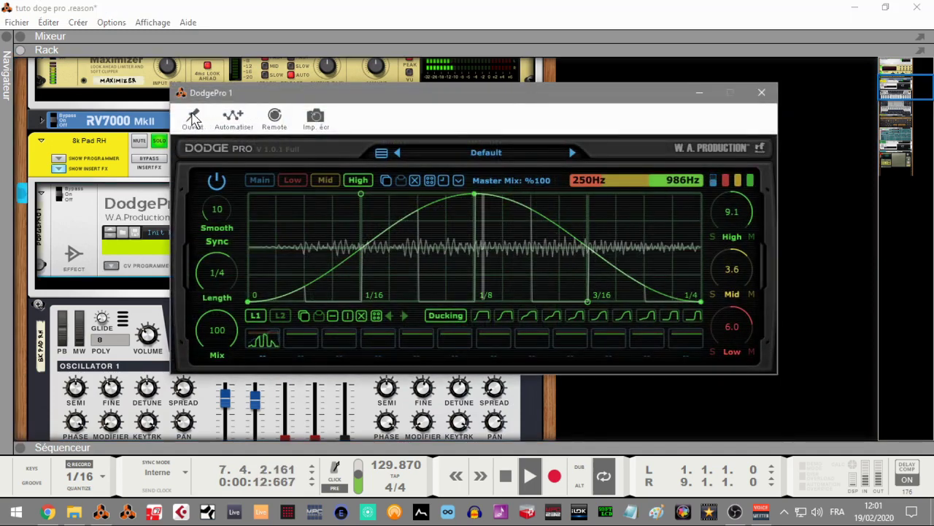
click(596, 411)
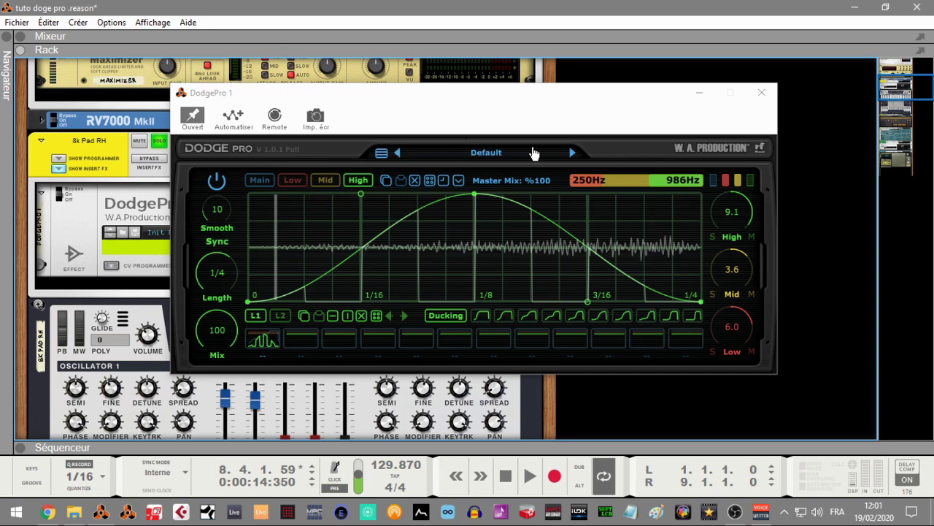
Step: Browse the Rhythm, Side Chain and FX n Gate factory presets in DodgePro without loading one
click(486, 154)
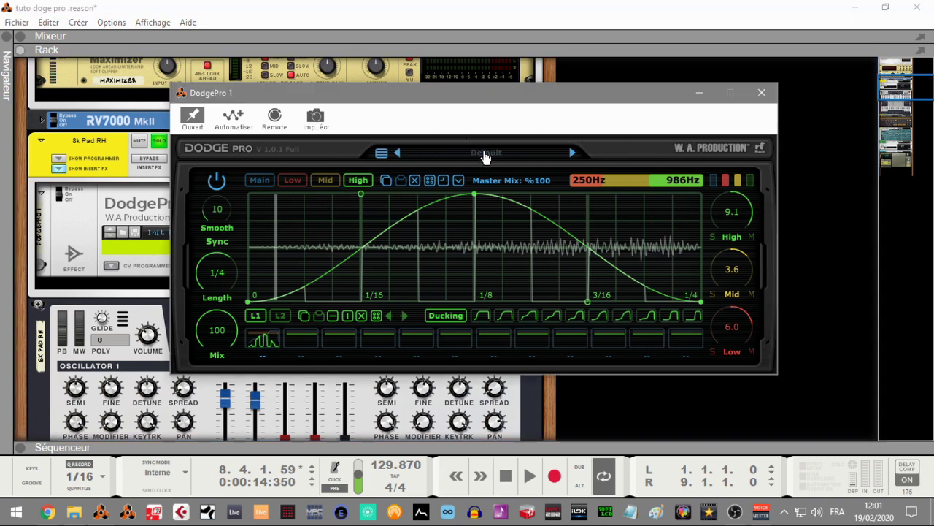
mouse_move(429, 171)
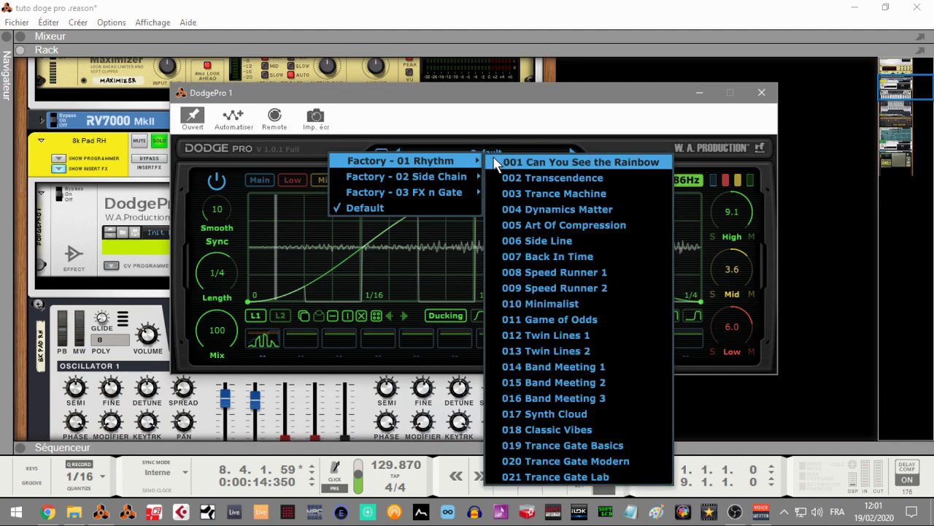
mouse_move(449, 199)
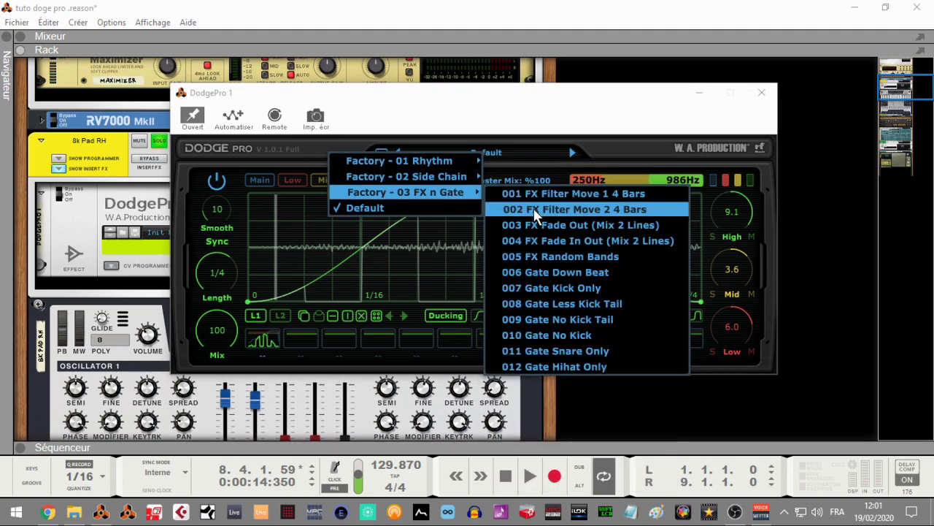
click(501, 128)
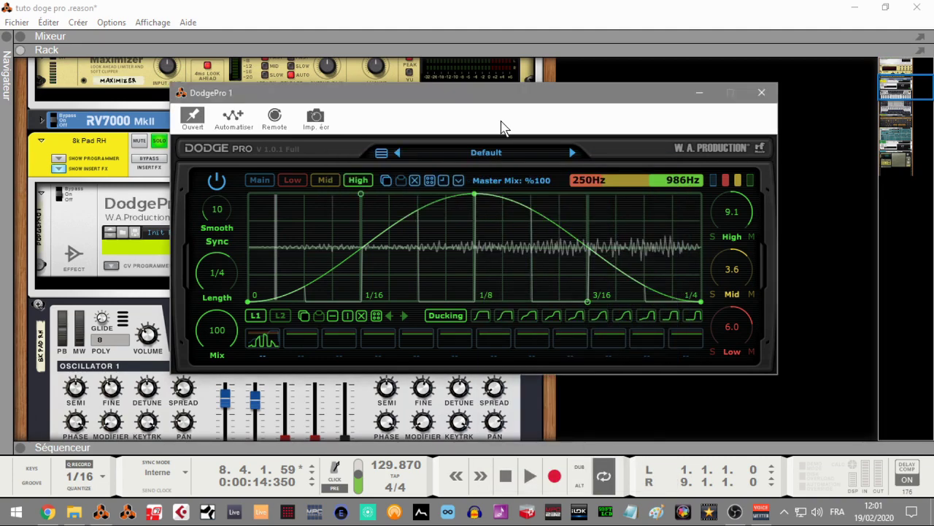
Step: Examine DodgePro's preset commands and UI Settings for waveform and scale, and view the About screen
click(382, 155)
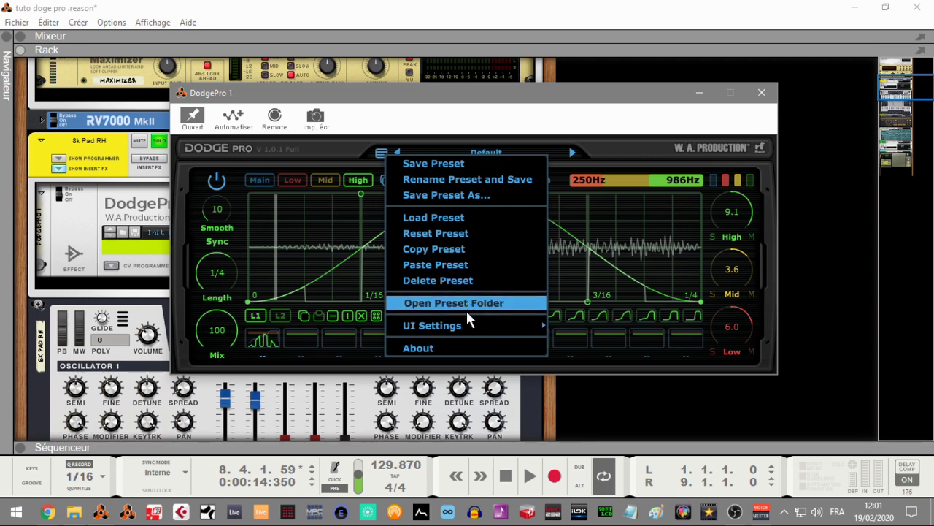
mouse_move(470, 326)
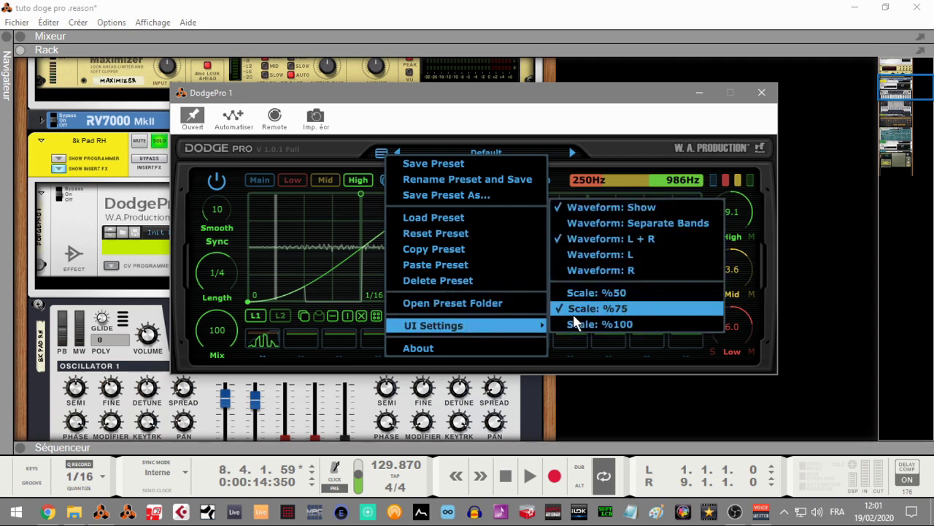
click(450, 349)
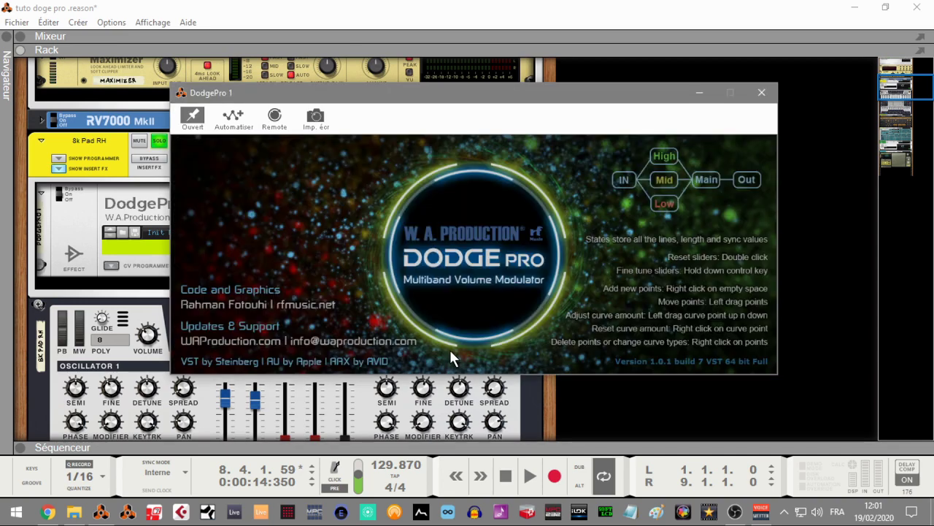
click(480, 234)
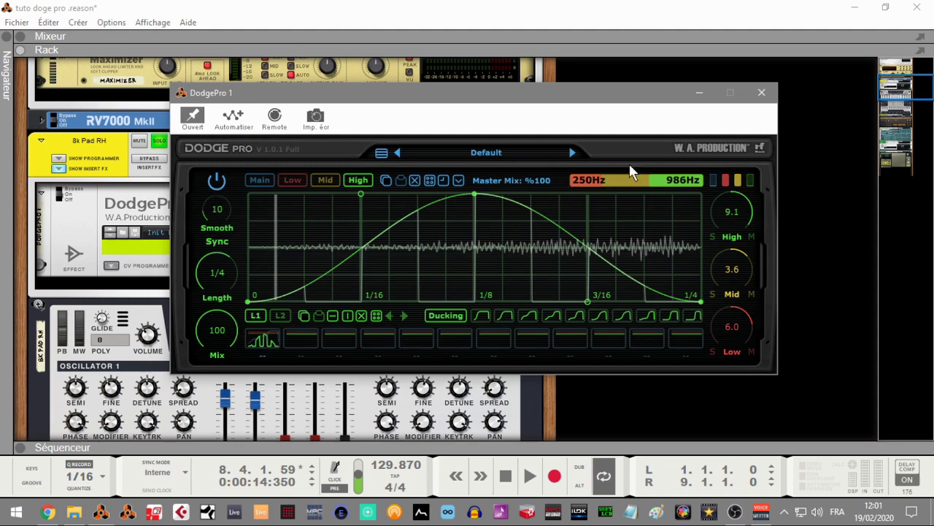
Step: Switch DodgePro's processing off and on again, and view the Main, Low, Mid and High envelopes before returning to Main
click(216, 182)
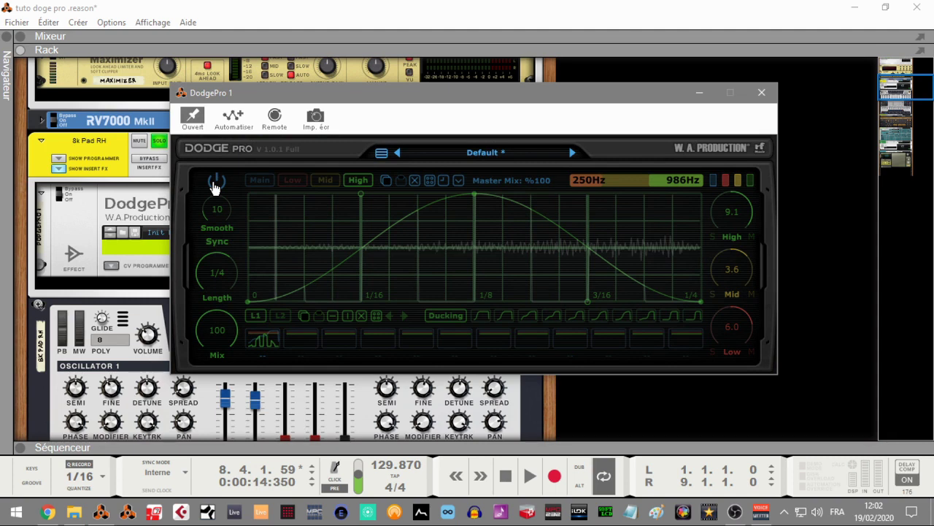
click(215, 185)
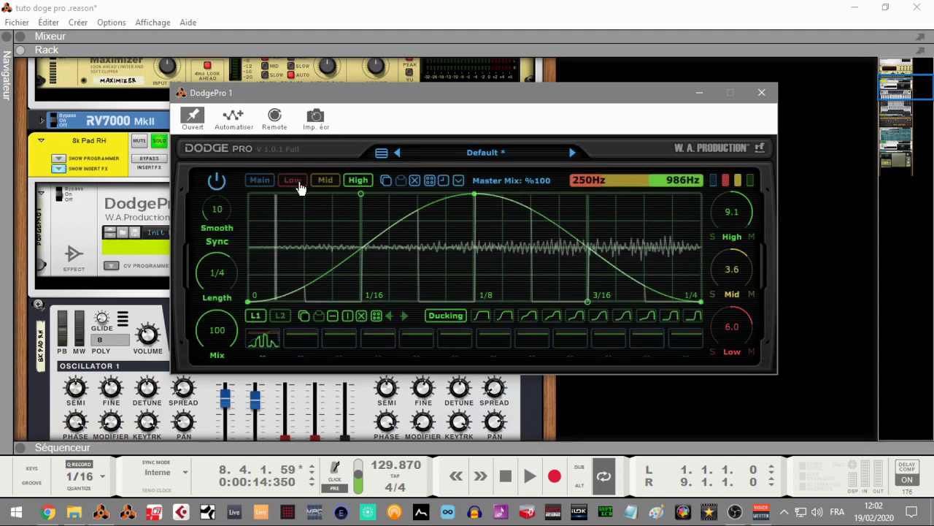
click(255, 181)
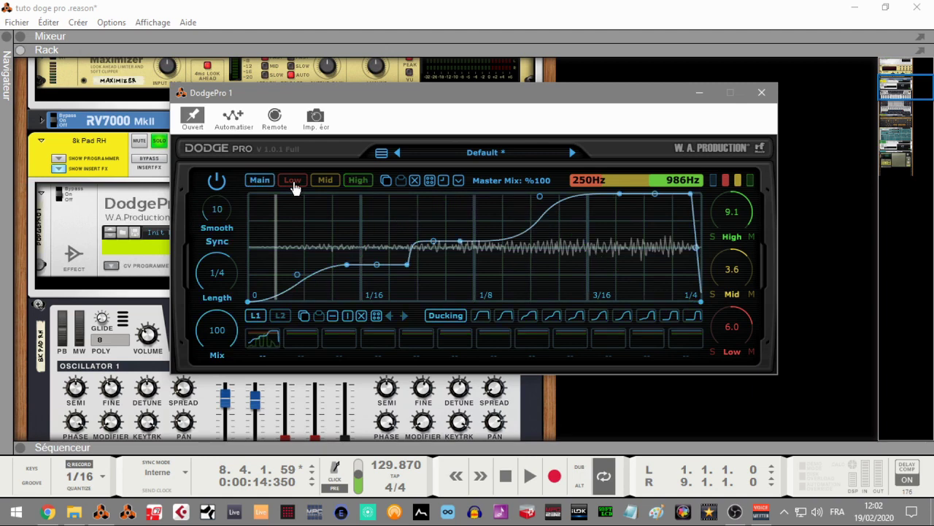
click(292, 181)
click(326, 181)
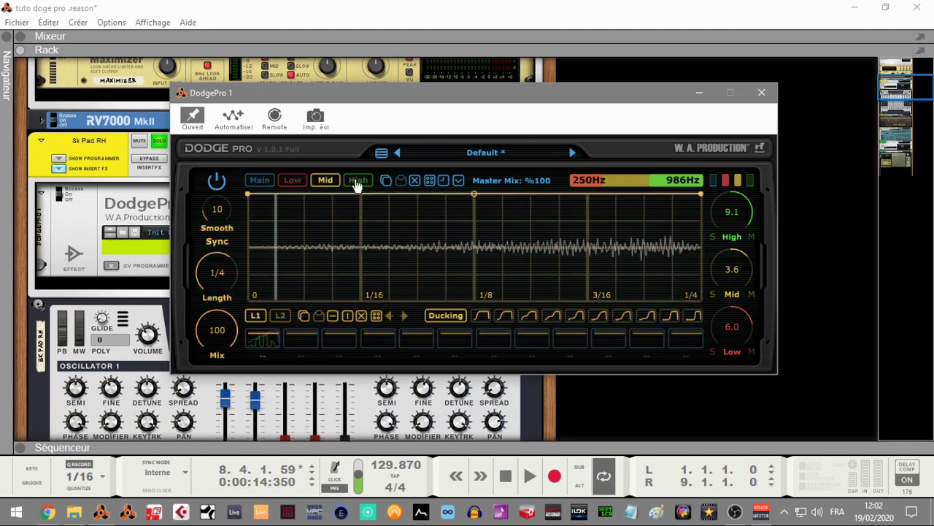
click(357, 181)
click(257, 182)
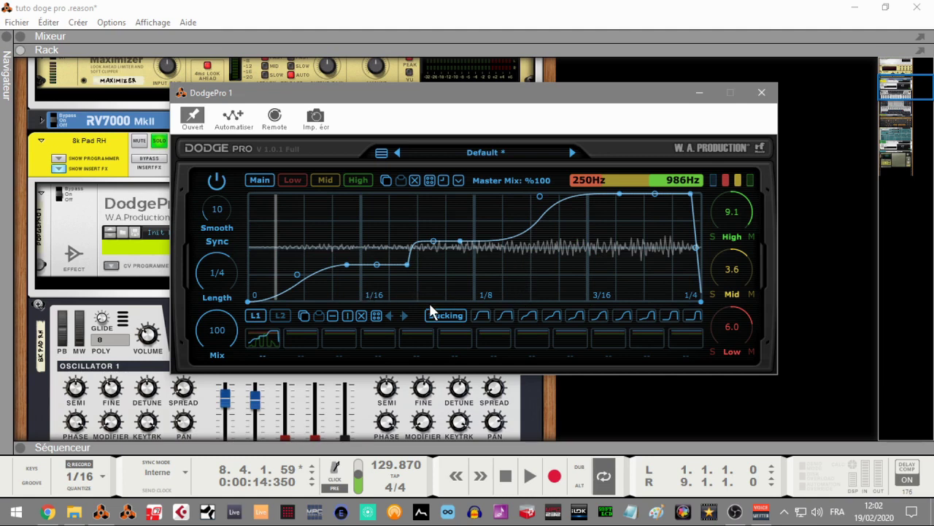
Step: Examine the Low, Mid and High band envelopes one by one, revisit Low, and return to the Main envelope
click(285, 183)
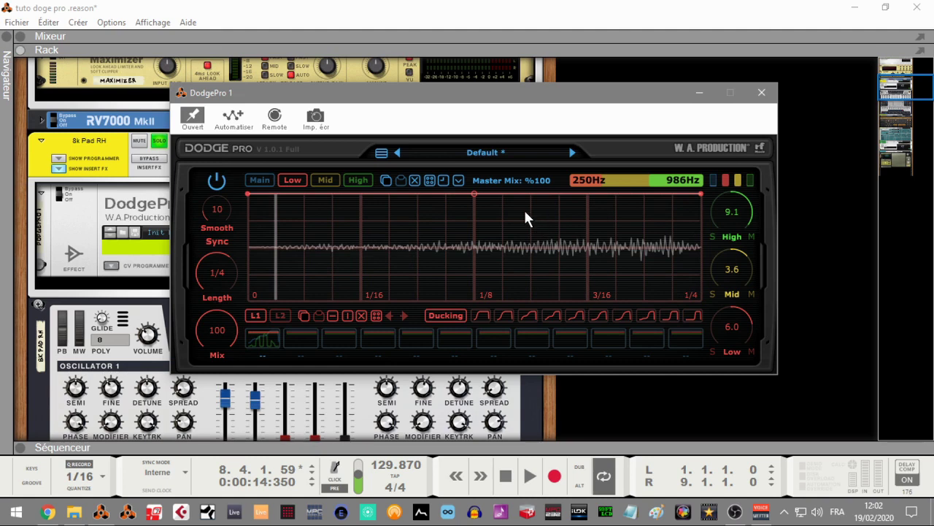
click(327, 183)
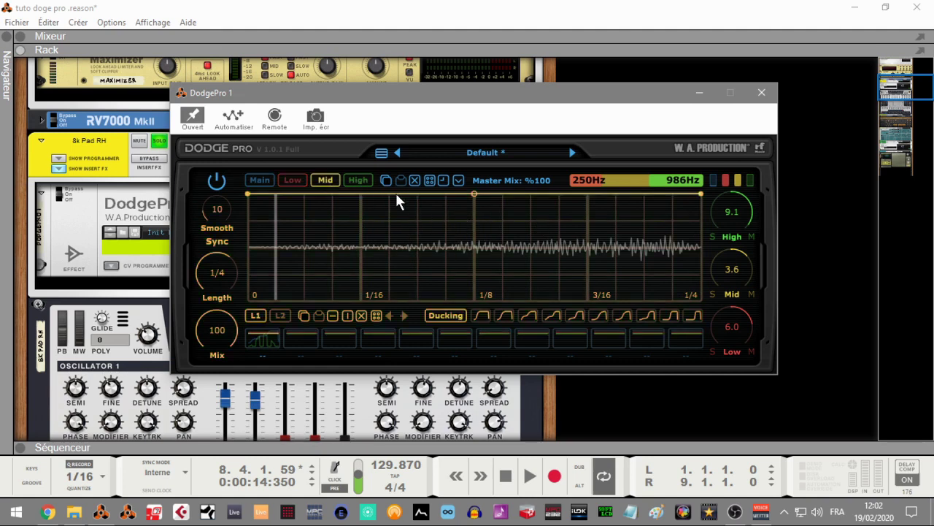
click(357, 181)
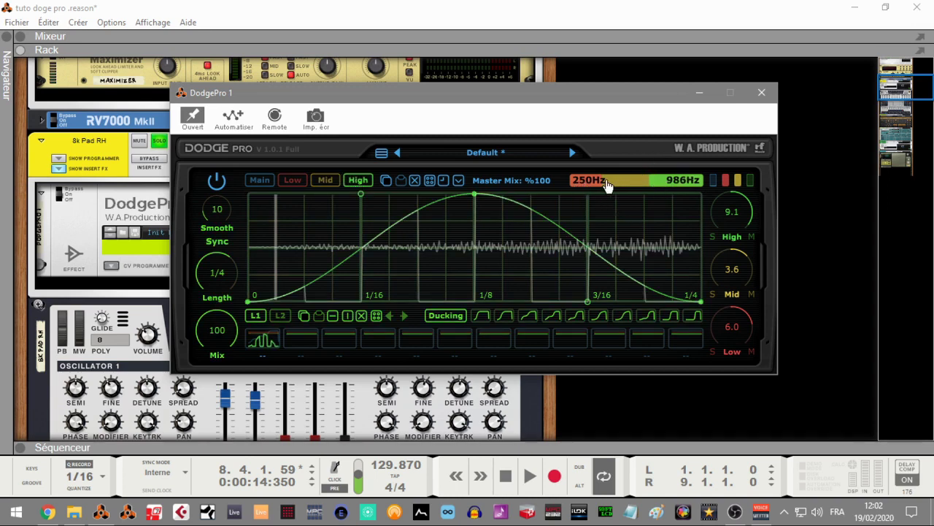
click(296, 182)
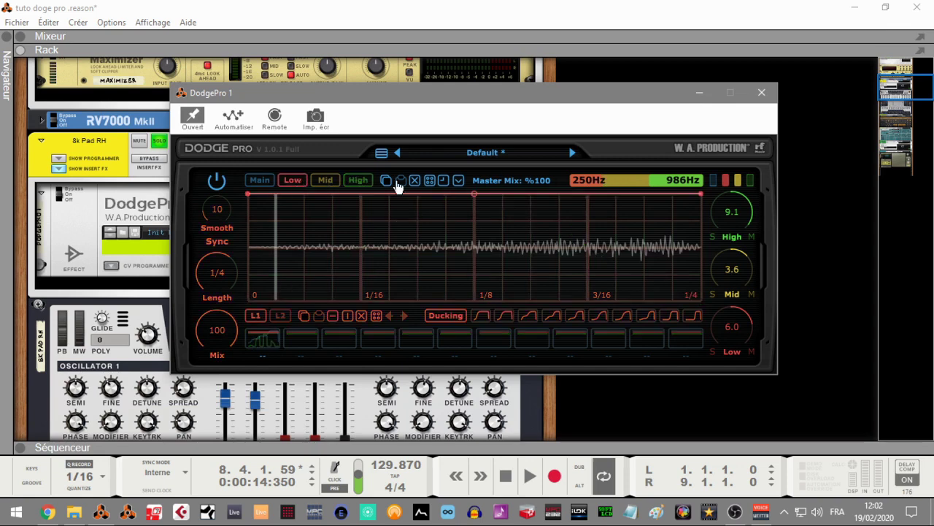
click(261, 183)
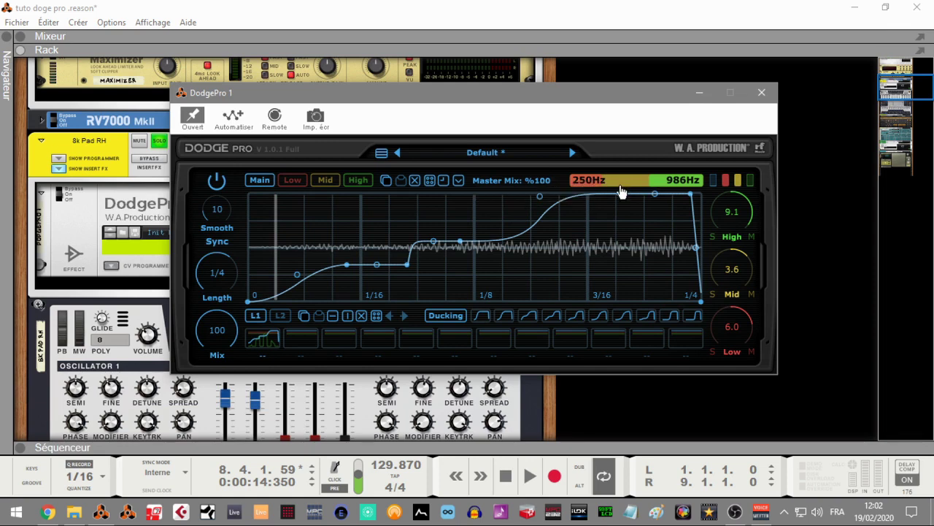
Step: Set the band crossover frequencies to 280 Hz and 1244 Hz, and review the Low, Mid and High bands before returning to Main
mouse_move(594, 186)
mouse_down()
mouse_move(593, 171)
mouse_move(597, 183)
mouse_up()
drag(661, 175, 639, 184)
click(299, 184)
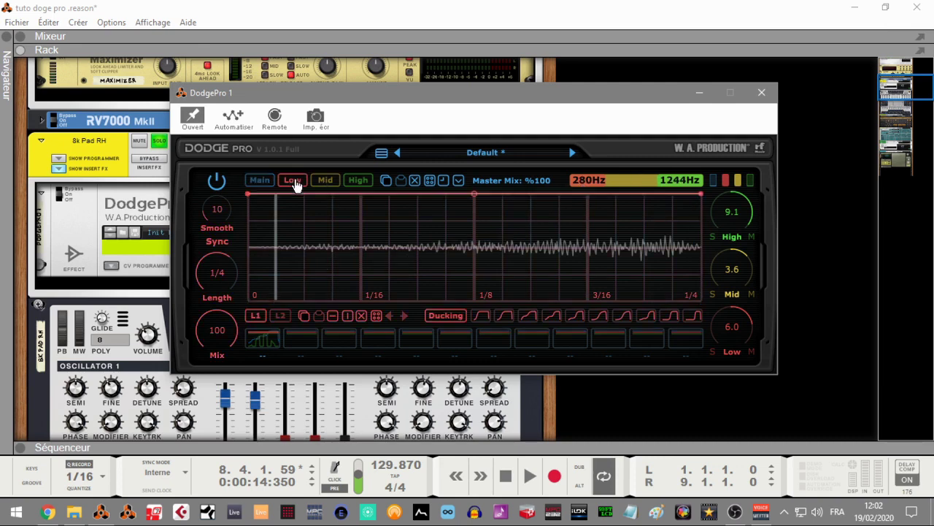
click(324, 183)
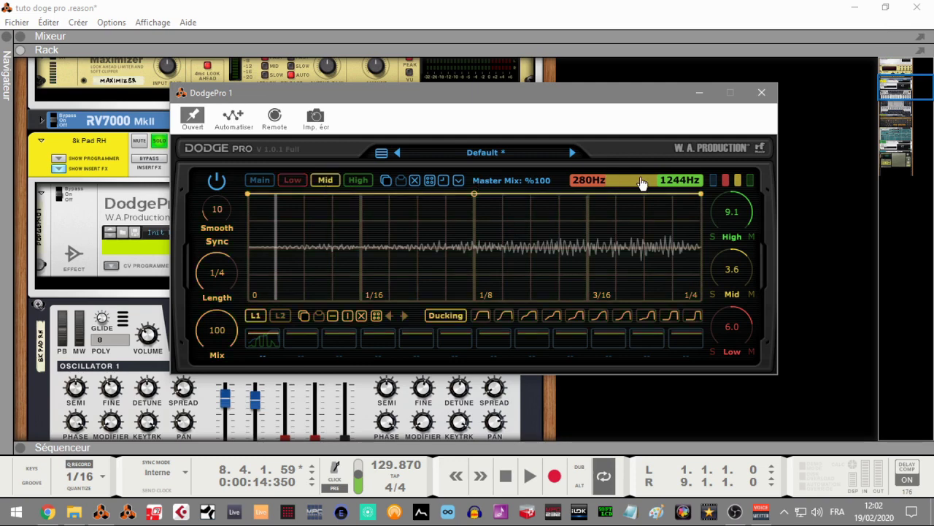
click(365, 181)
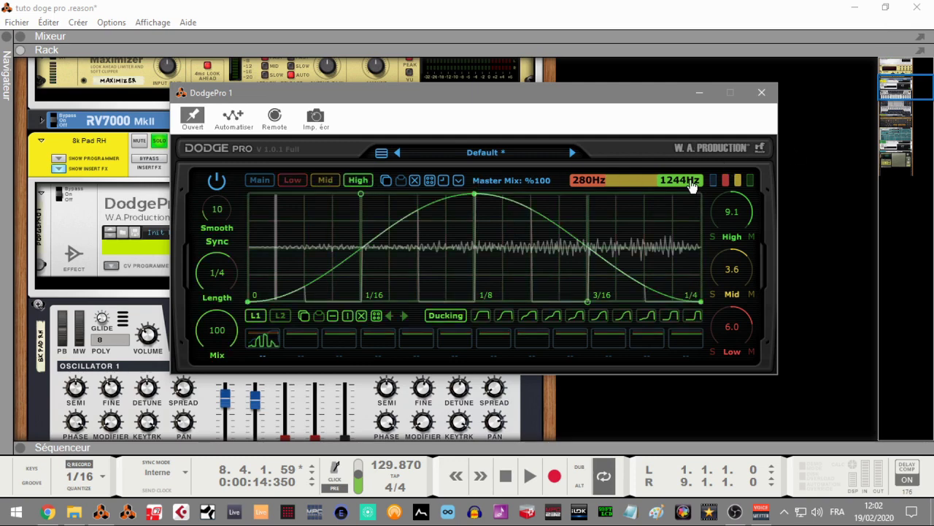
click(257, 180)
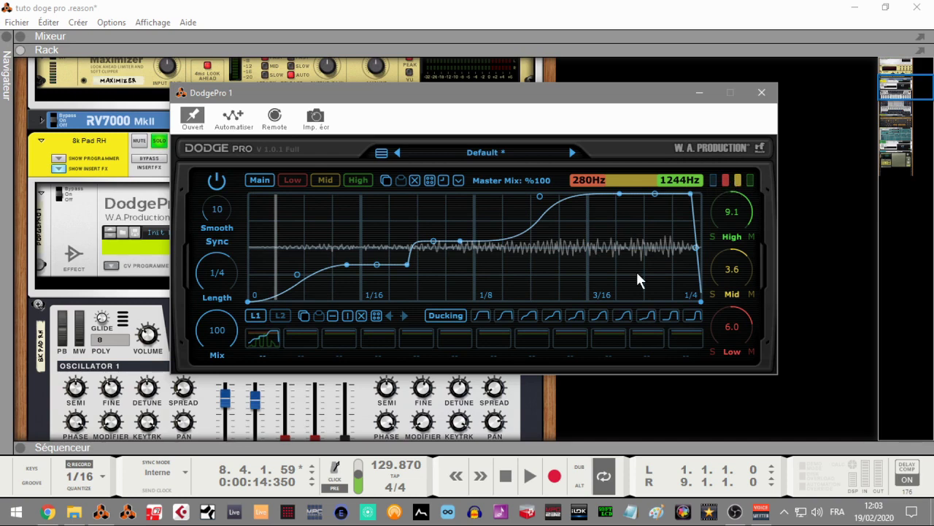
Step: Play the pad briefly, stop it, and examine the Main, Low, Mid and High indicators beside the crossover display
click(531, 476)
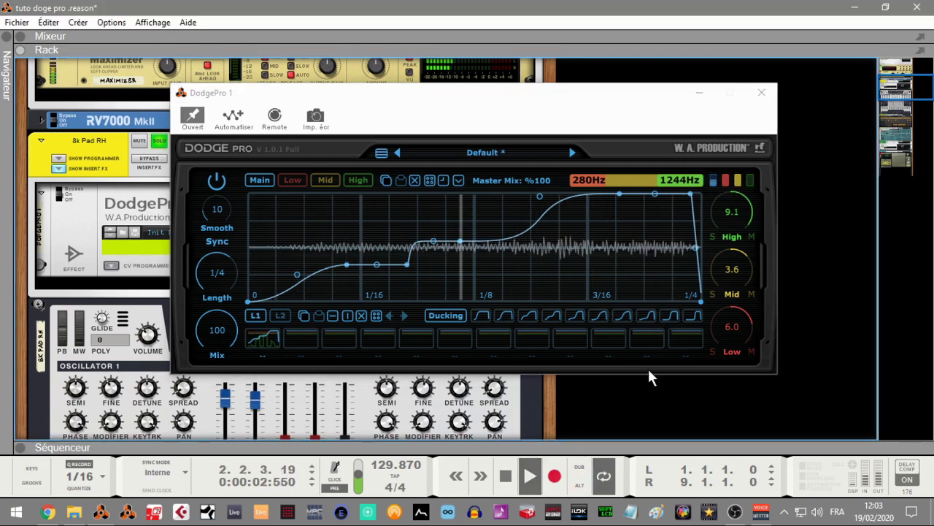
click(516, 474)
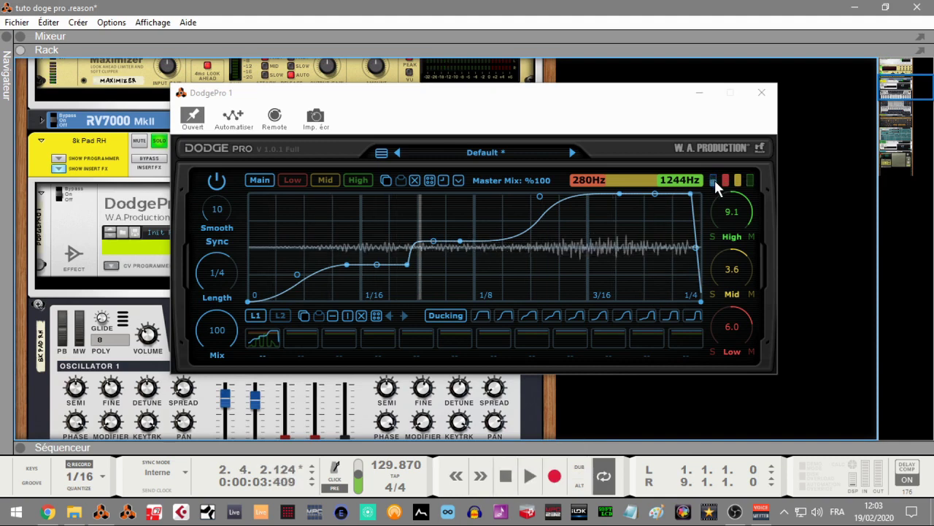
click(712, 178)
click(750, 184)
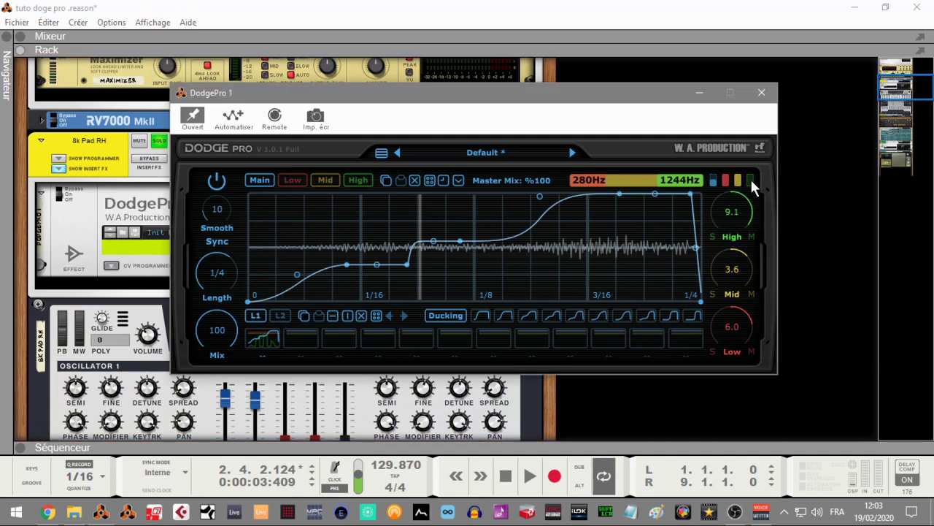
Step: Play the pad while viewing the High, Mid, Low and Main envelopes in turn, and stop playback
click(358, 180)
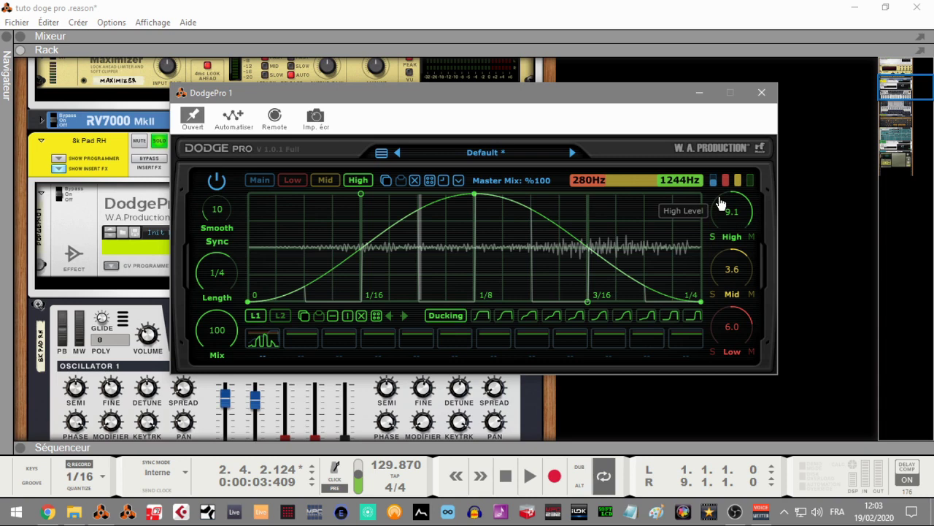
key(space)
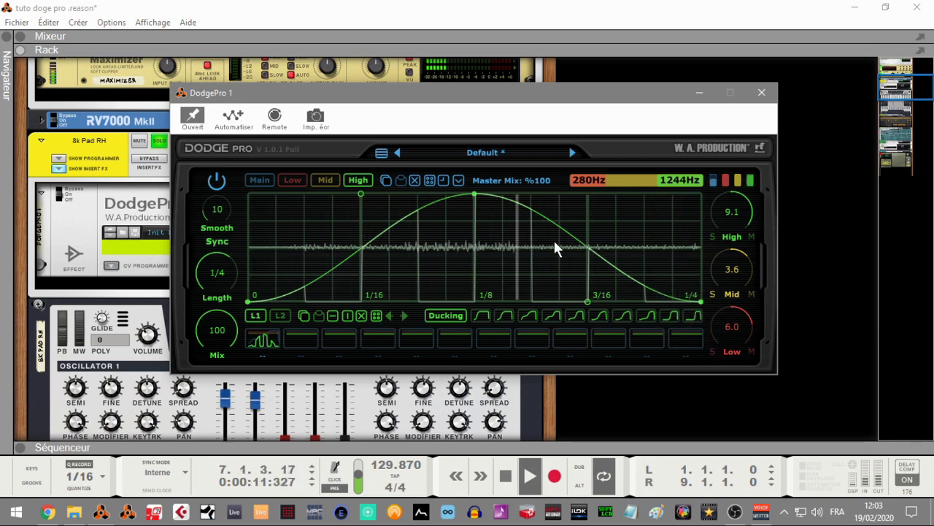
click(325, 183)
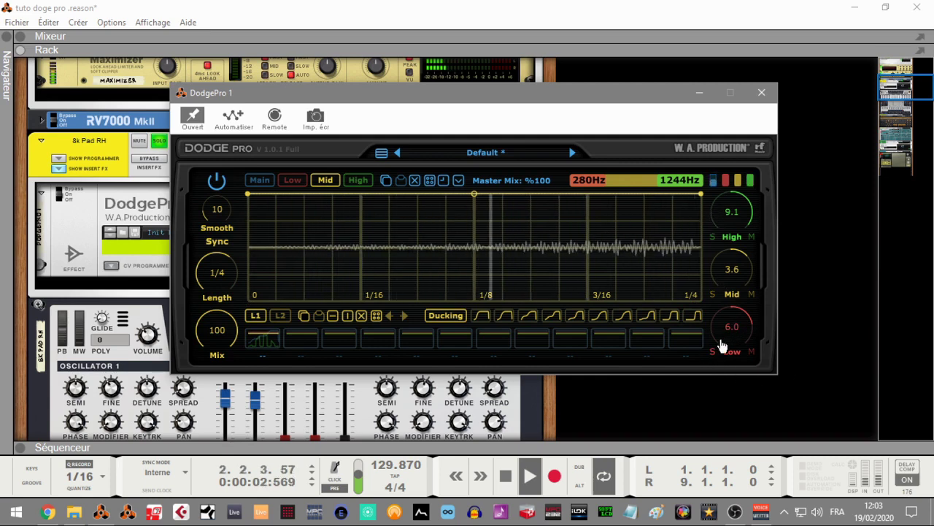
click(289, 181)
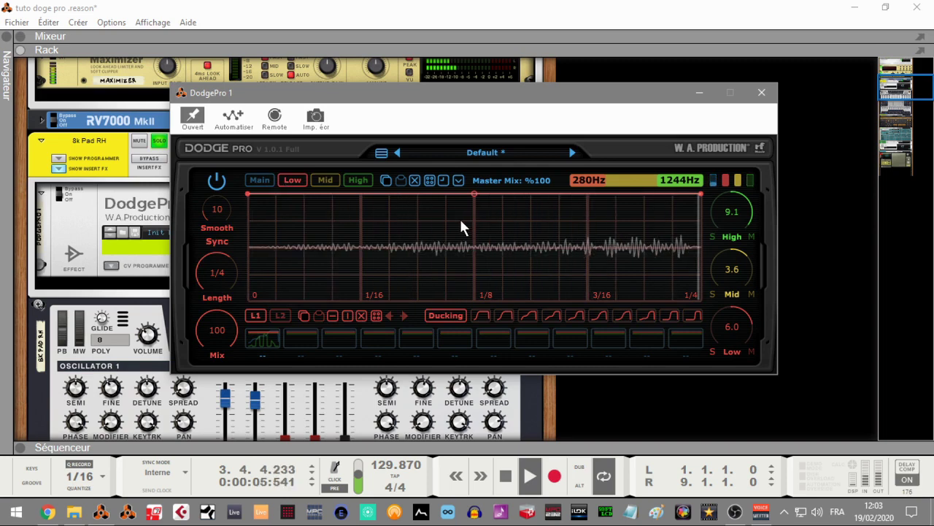
click(257, 181)
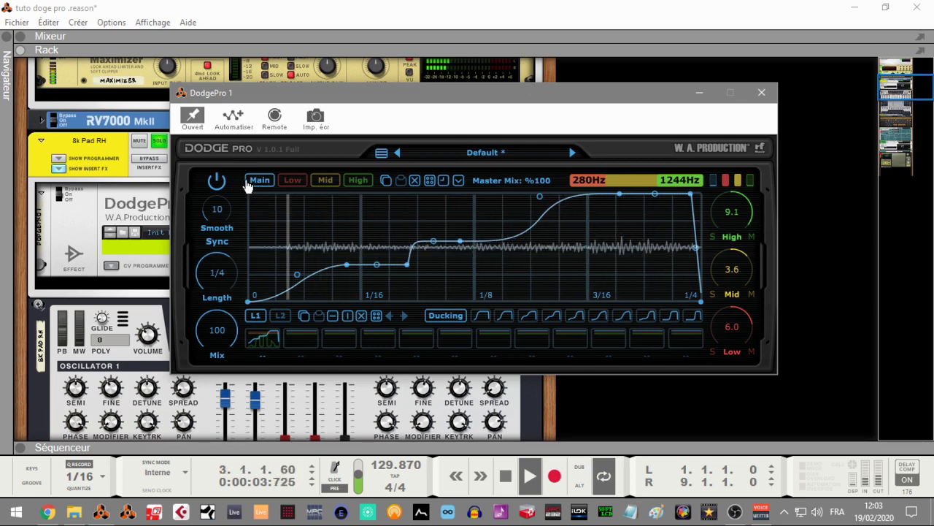
key(space)
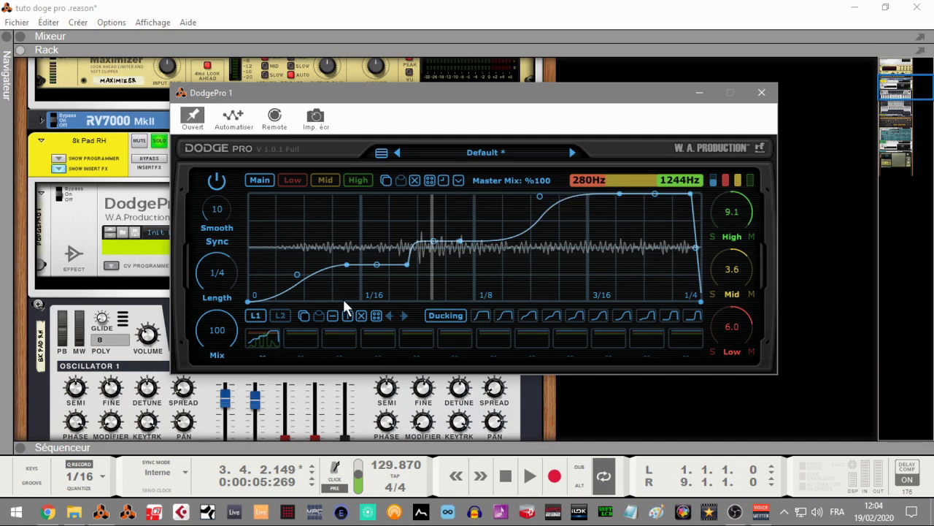
Step: Examine Line 1 and Line 2 of the Main envelope, and view the Low, Mid and High bands before returning to Main
click(281, 320)
click(255, 318)
click(292, 180)
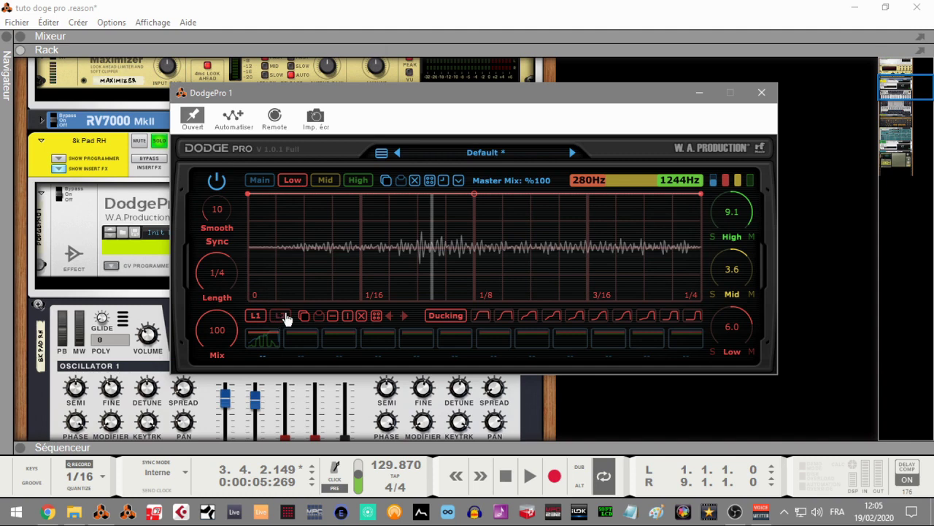
click(325, 183)
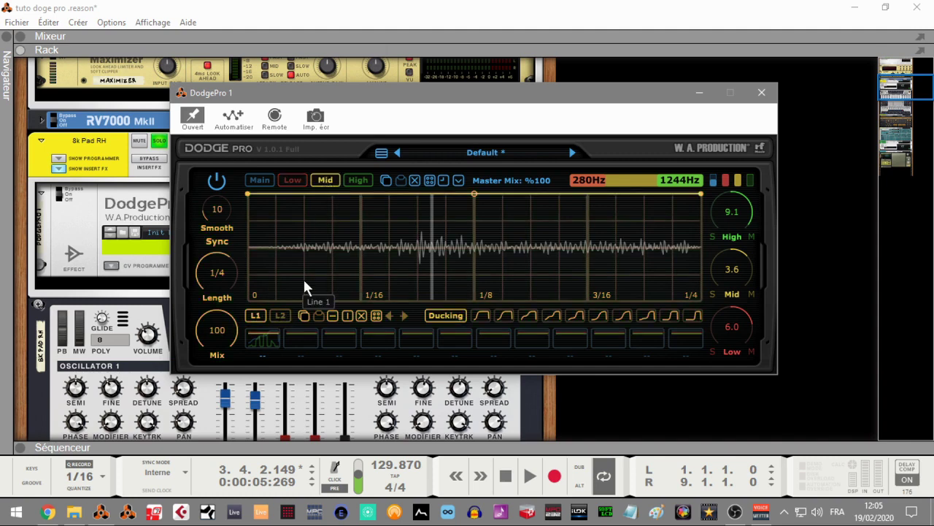
click(358, 180)
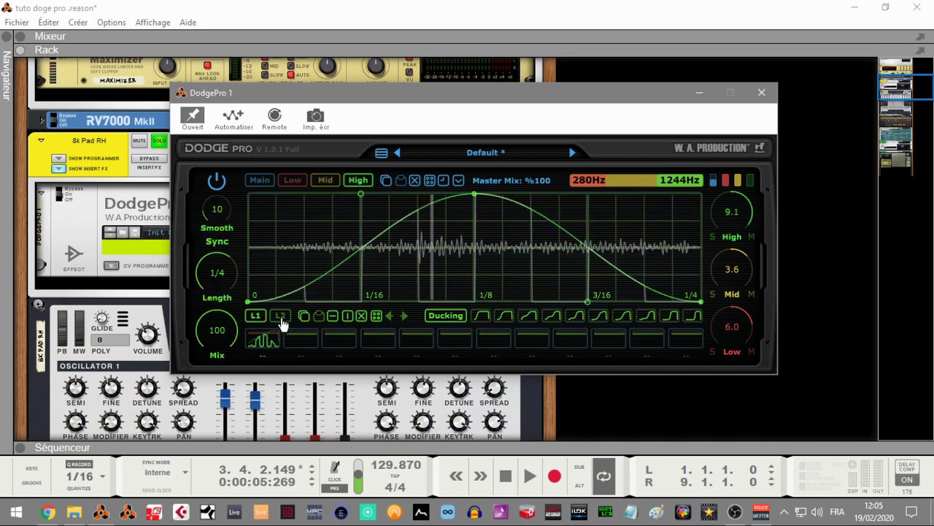
click(261, 181)
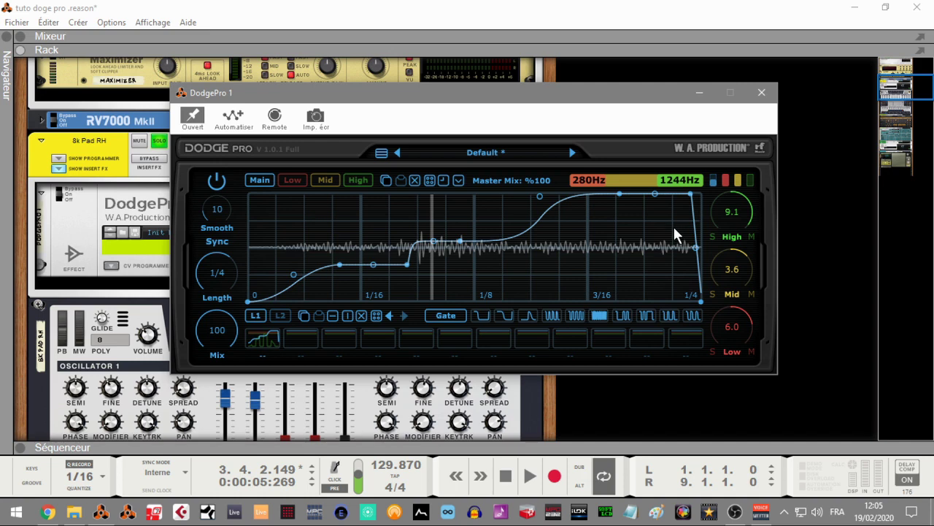
Step: Soften the Main envelope's rise after 1/8, add a point just past 1/8, and view its curve type options
drag(542, 198, 544, 211)
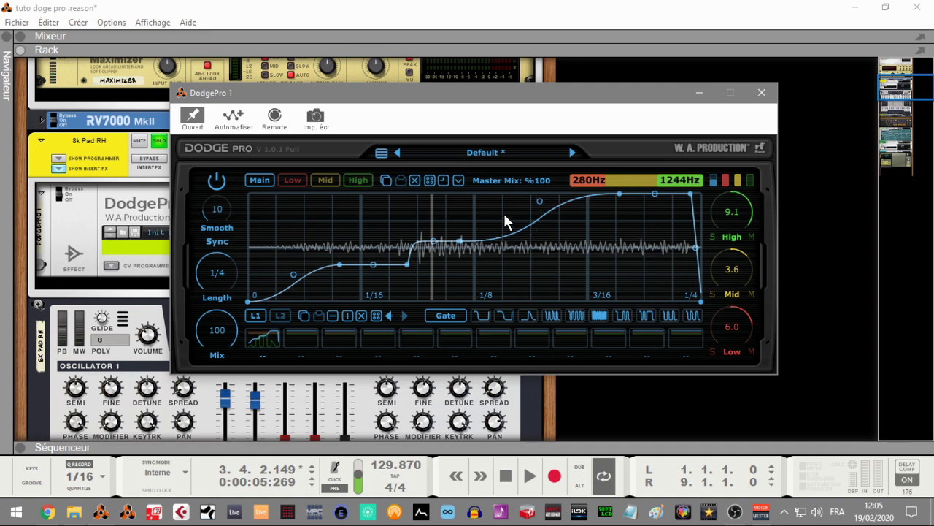
right_click(500, 235)
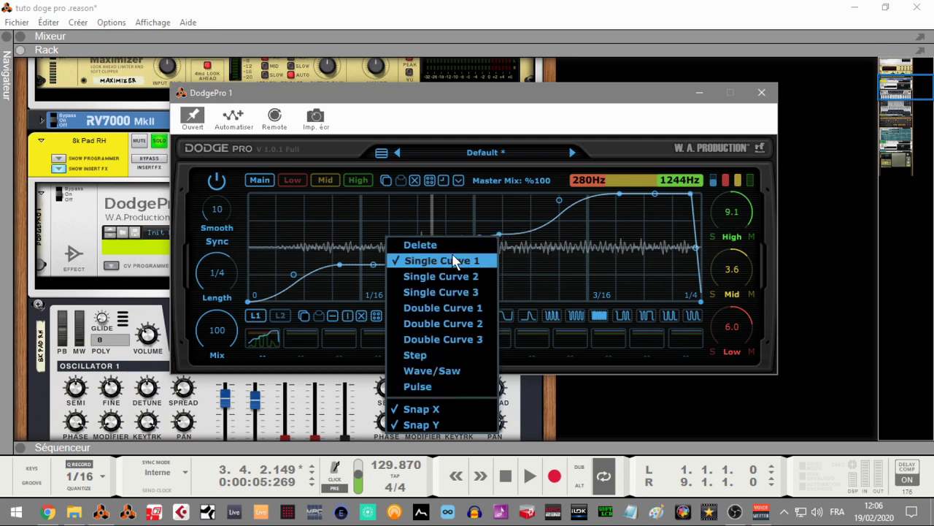
click(495, 197)
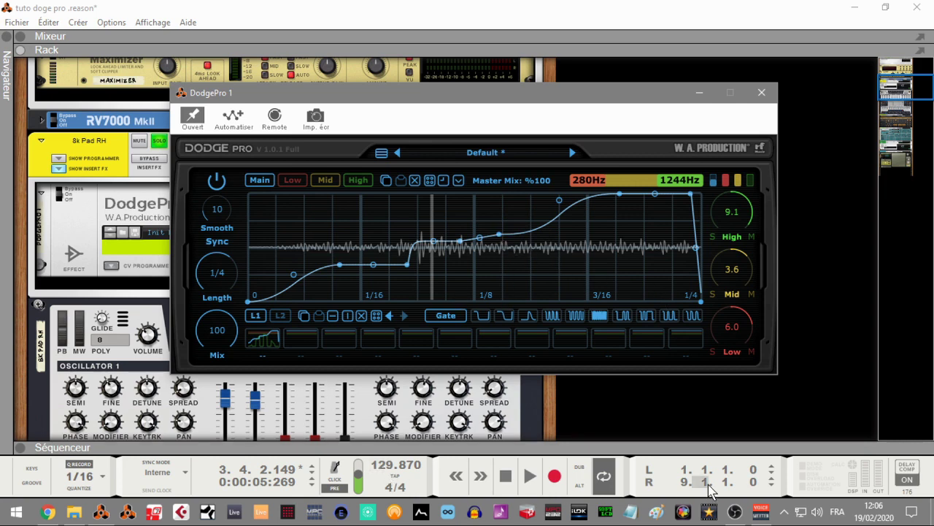
Step: During playback, reshape the Main envelope by raising the point before 1/8 slightly above mid-height and lowering the point after 1/8 to the bottom
click(531, 482)
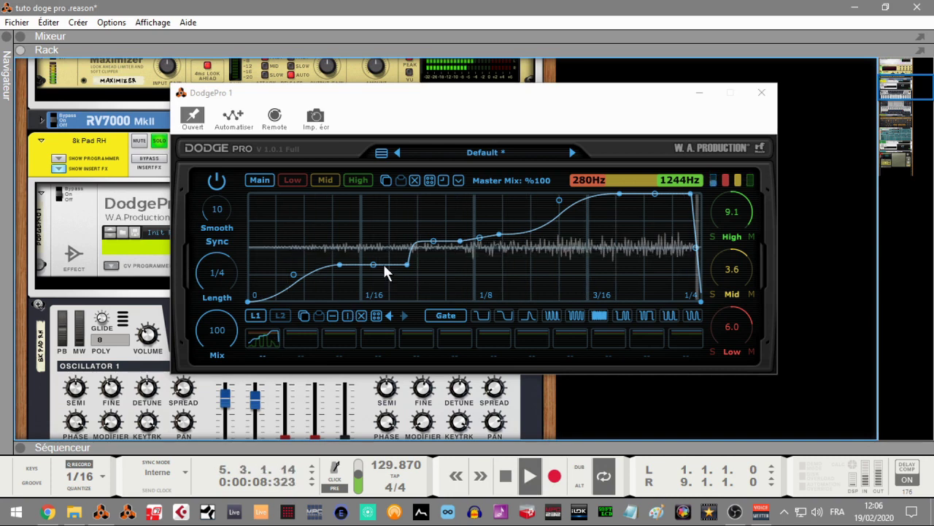
click(433, 244)
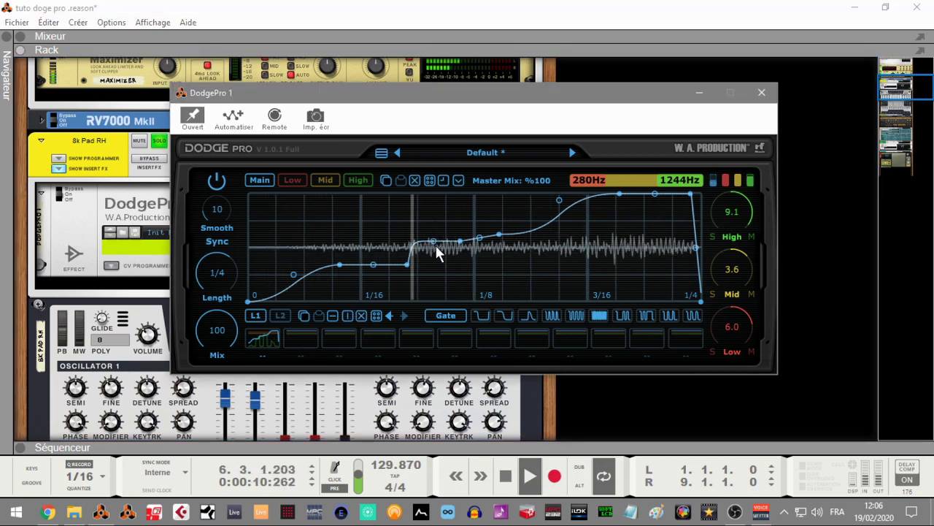
drag(461, 238, 445, 196)
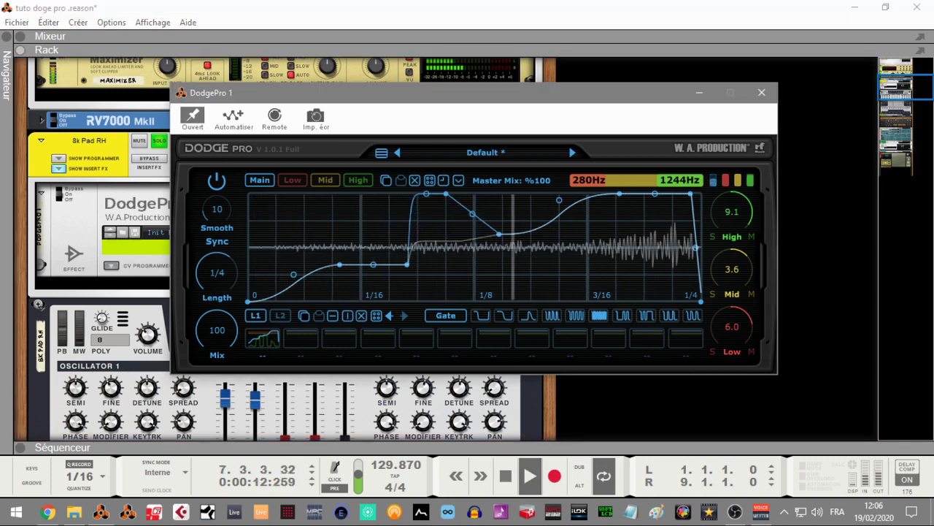
drag(505, 229, 509, 301)
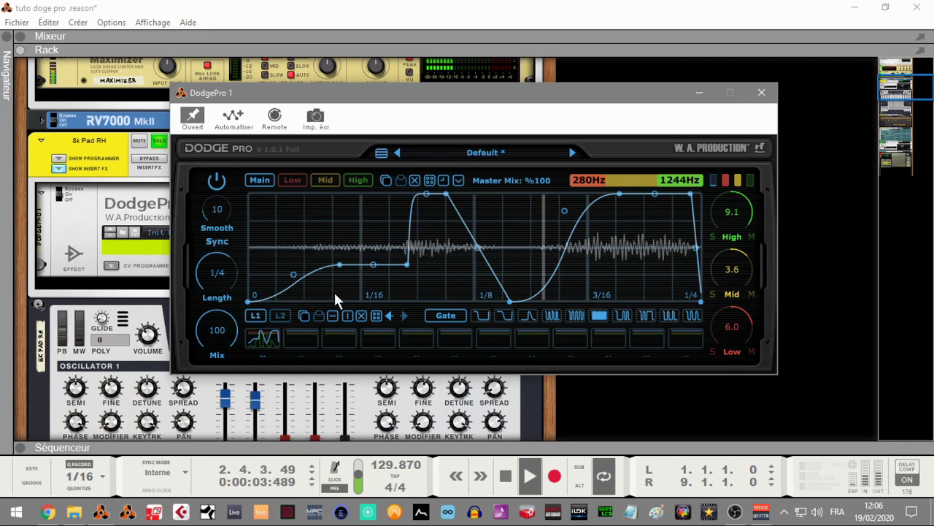
drag(447, 193, 453, 230)
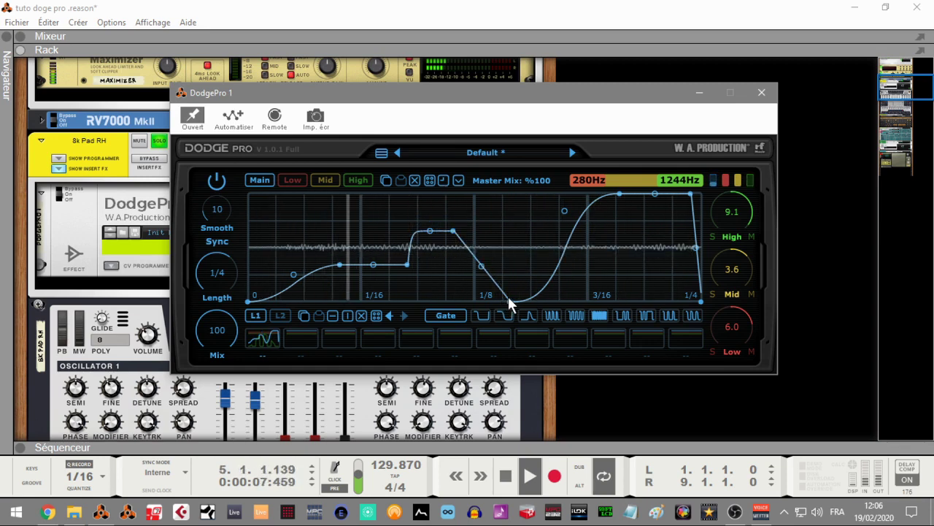
Step: During playback, raise the Main envelope's point after 1/8, browse to the Rhythm shapes, and lower that point level with the preceding plateau
drag(510, 299, 471, 211)
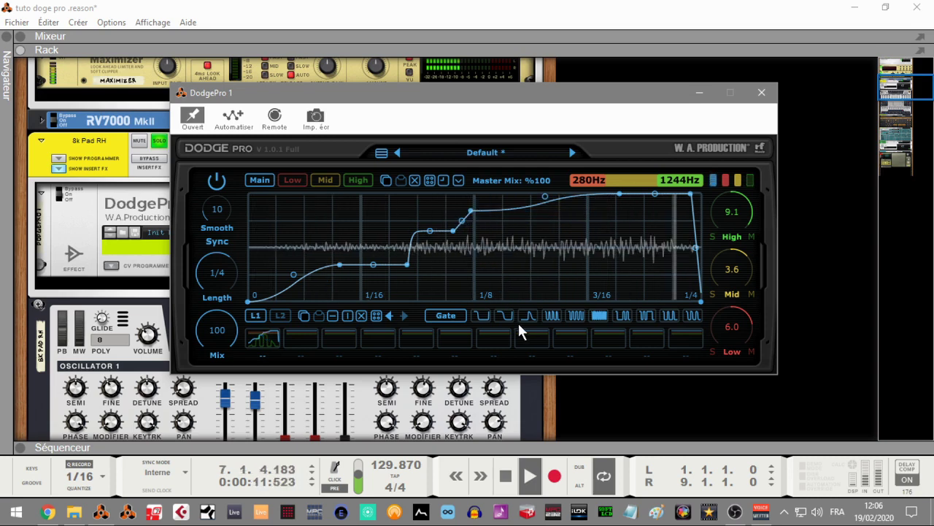
click(454, 320)
click(454, 321)
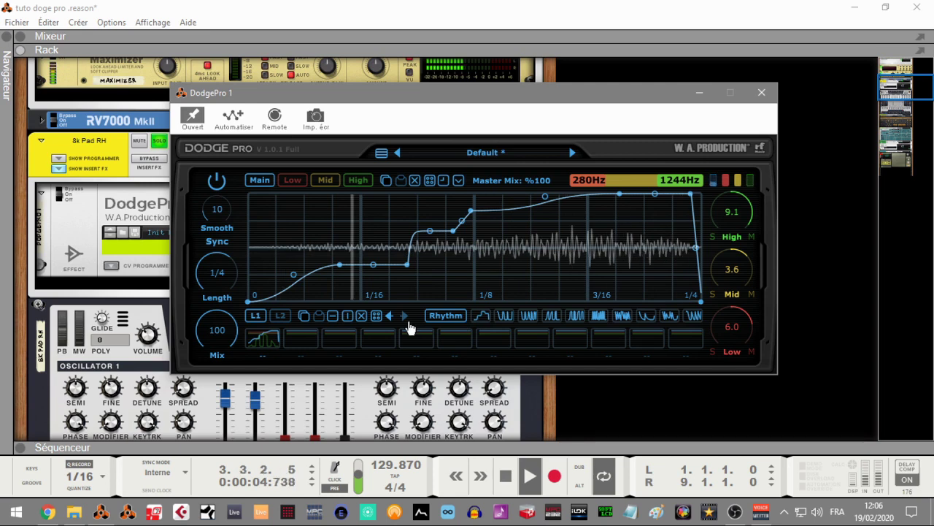
click(159, 142)
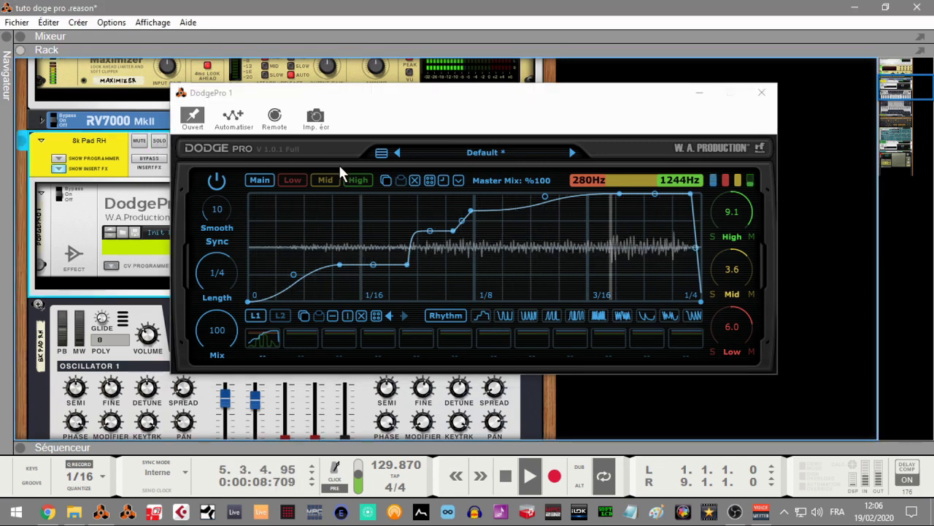
drag(470, 210, 483, 231)
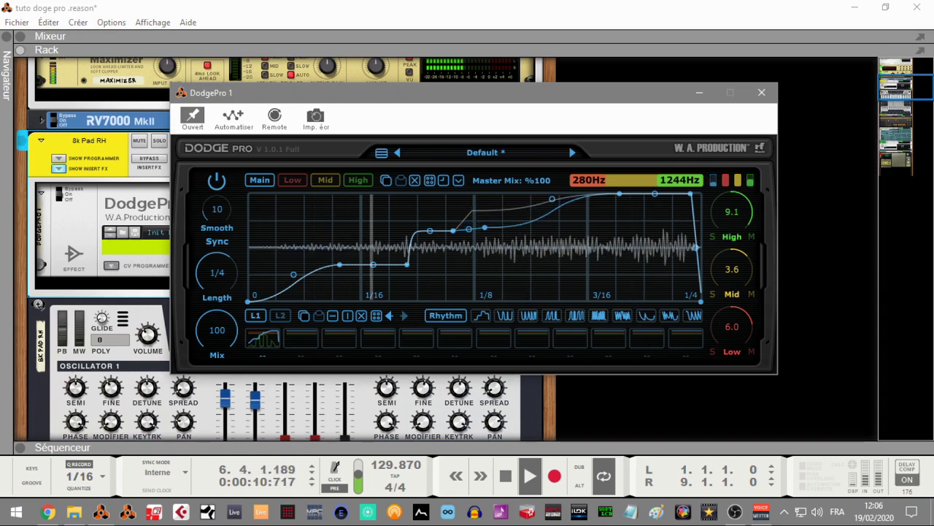
Step: Load the first Ducking shape into Line 1 of the Main envelope and pull the rise's curve handle down near the bottom
click(440, 317)
click(459, 323)
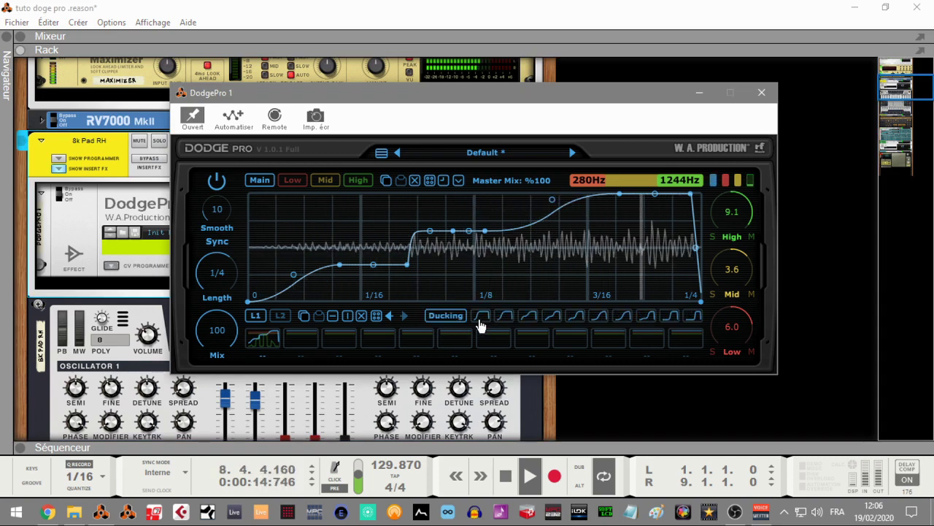
click(480, 320)
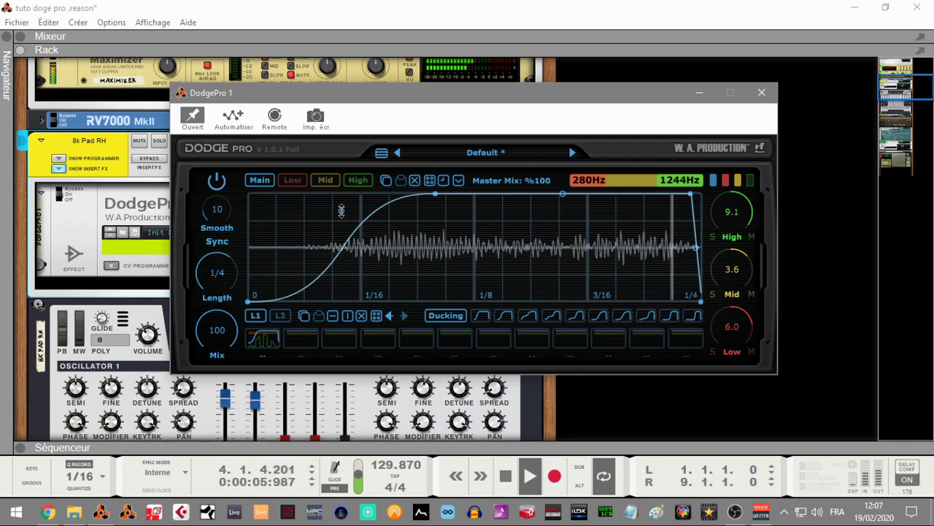
drag(341, 211, 341, 296)
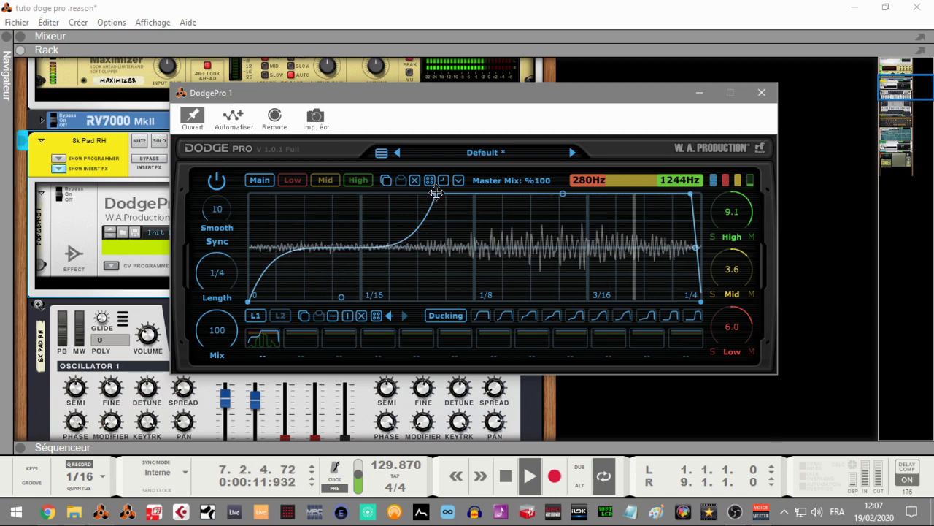
Step: Try the end point of the Main envelope's rise at the bottom past 1/8, near mid-height, and at the top before 1/16
click(165, 148)
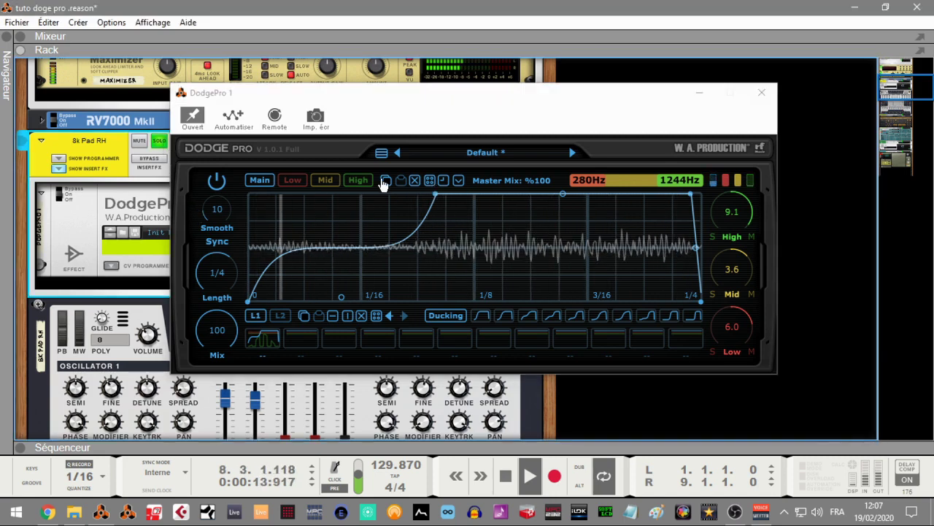
mouse_move(437, 195)
mouse_down()
mouse_move(481, 194)
mouse_move(528, 300)
mouse_up()
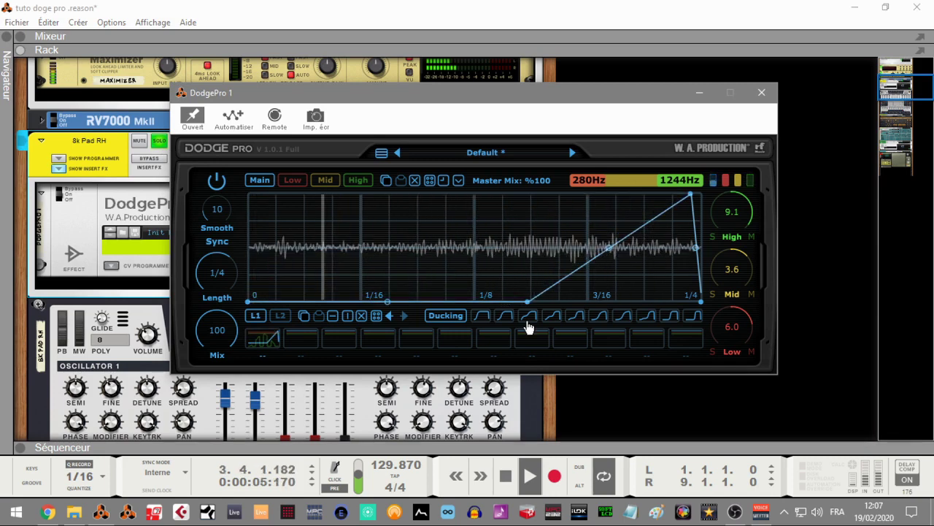
drag(527, 300, 491, 256)
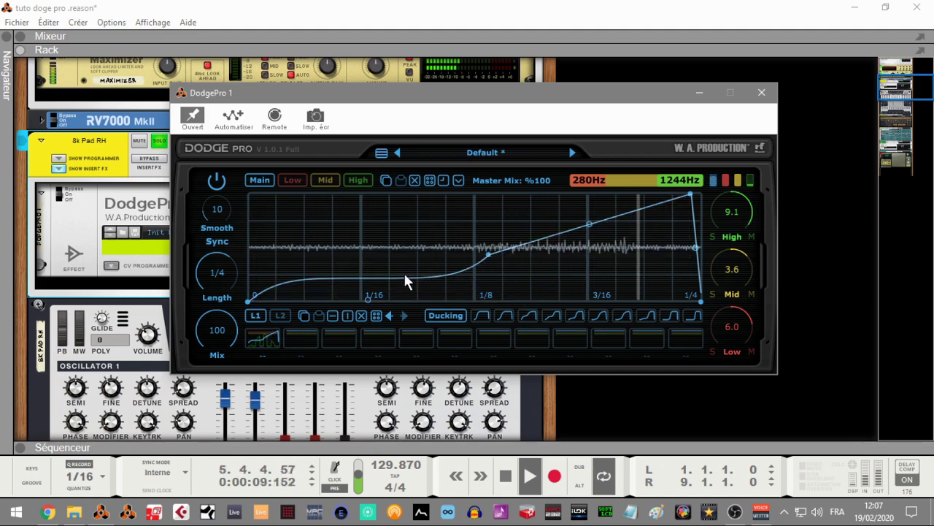
drag(487, 253, 297, 193)
Step: Solo the 808 Kartel Set 1 channel and move the end of the Main envelope's rise to full height just before 1/8
mouse_move(894, 76)
mouse_down()
mouse_move(902, 152)
mouse_move(900, 138)
mouse_up()
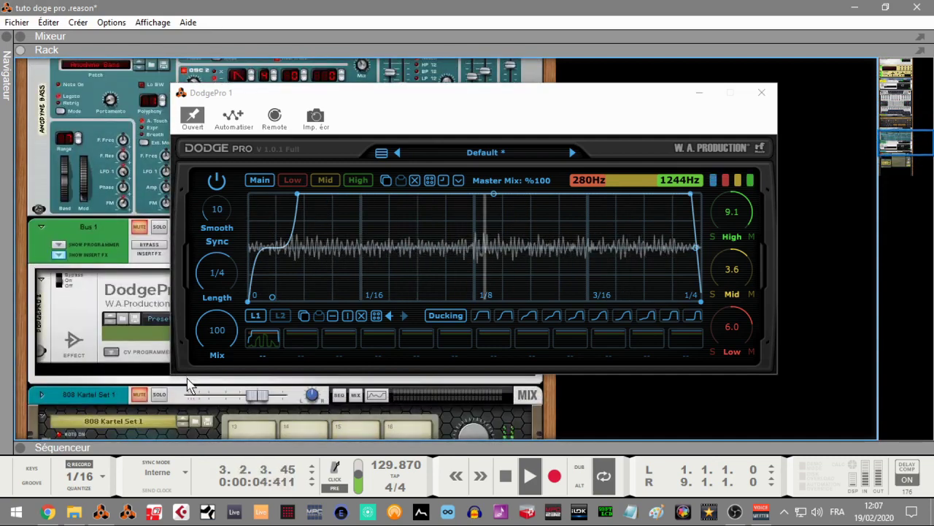
click(159, 395)
mouse_move(917, 146)
mouse_down()
mouse_move(909, 143)
mouse_move(903, 70)
mouse_up()
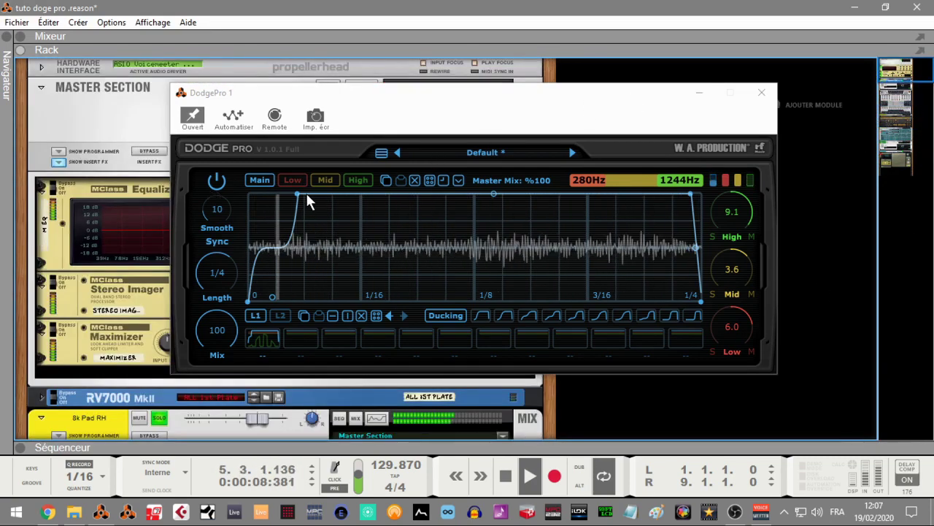
drag(298, 194, 354, 231)
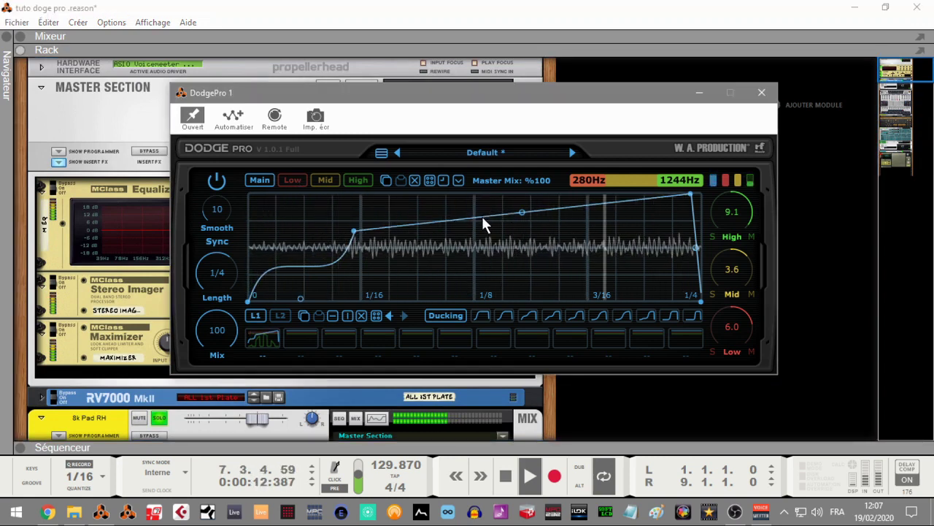
drag(355, 231, 456, 175)
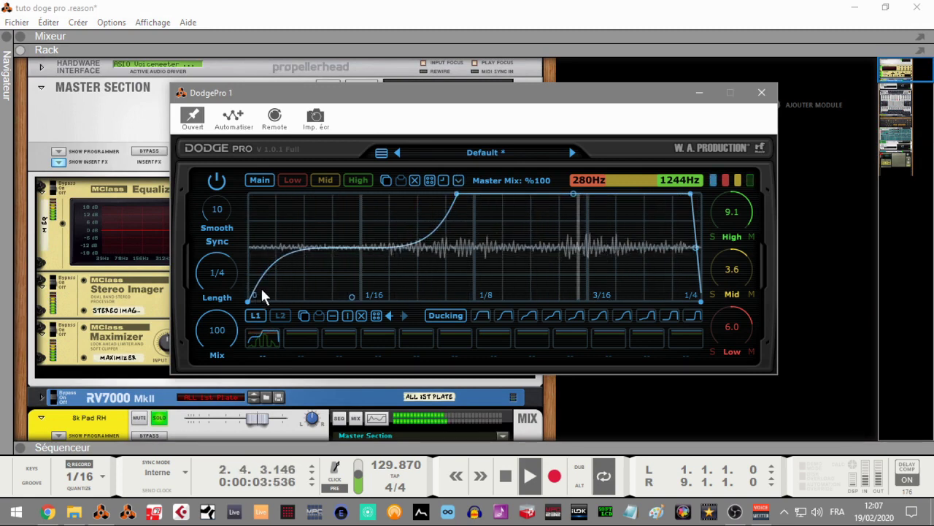
Step: Add a point to the Main envelope's rise at the bottom near the start, and move the rise's end just past 1/16
right_click(306, 248)
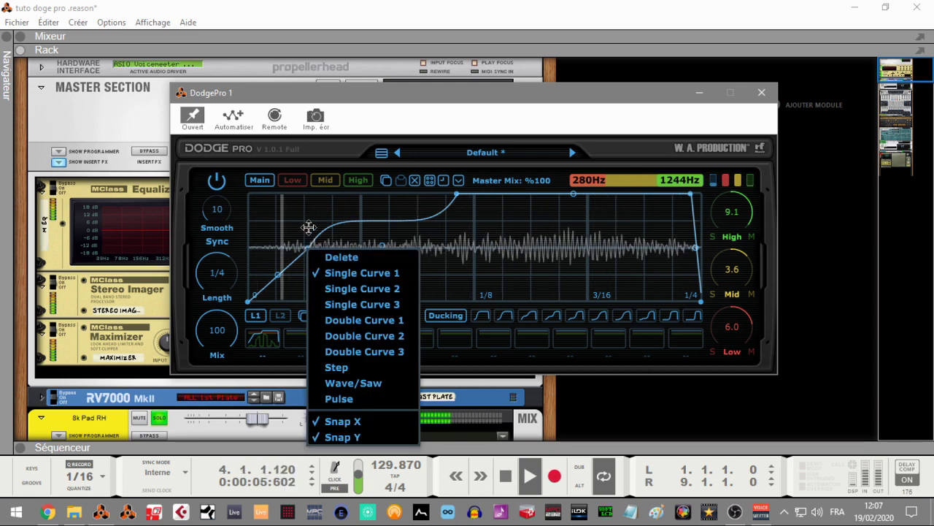
click(312, 230)
drag(310, 246, 330, 284)
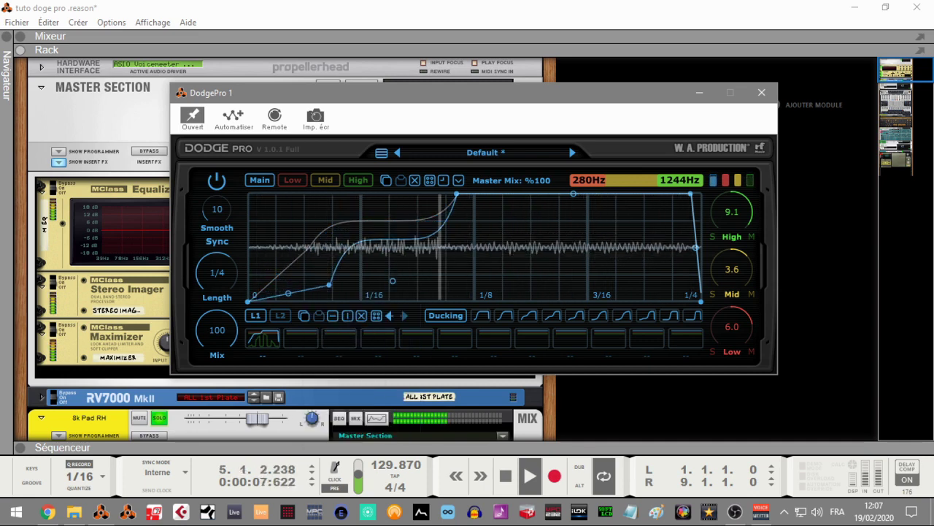
click(332, 317)
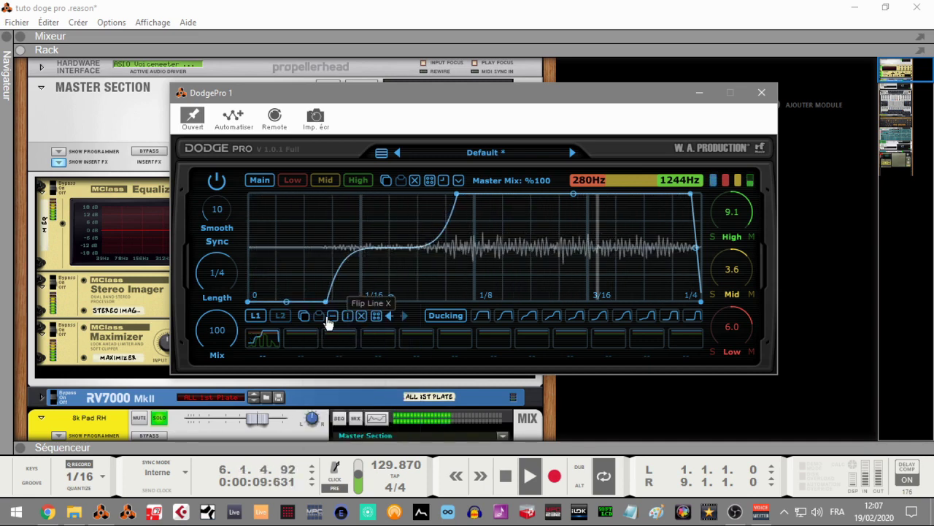
drag(271, 295, 267, 305)
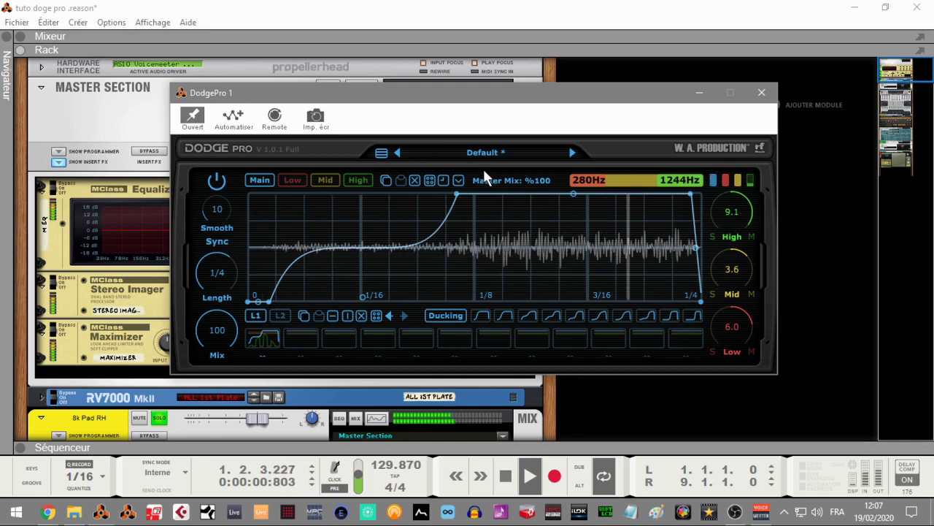
drag(457, 196, 378, 194)
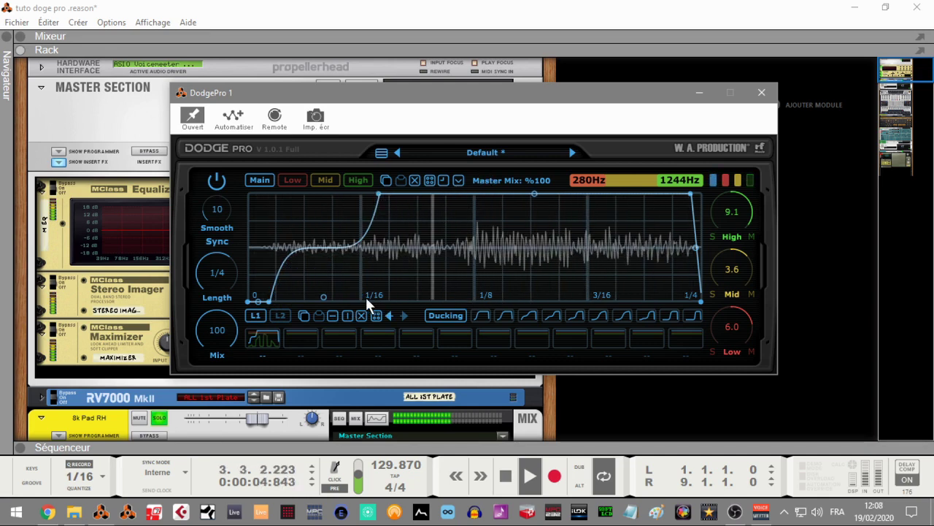
Step: Apply the Basic rounded peak shape to Line 2 of the Main envelope and play the pad through it
click(280, 316)
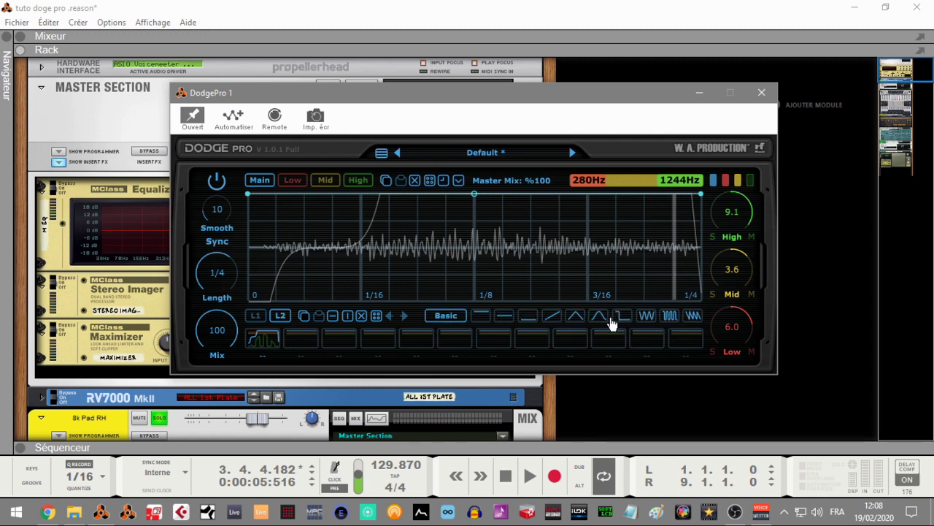
click(599, 316)
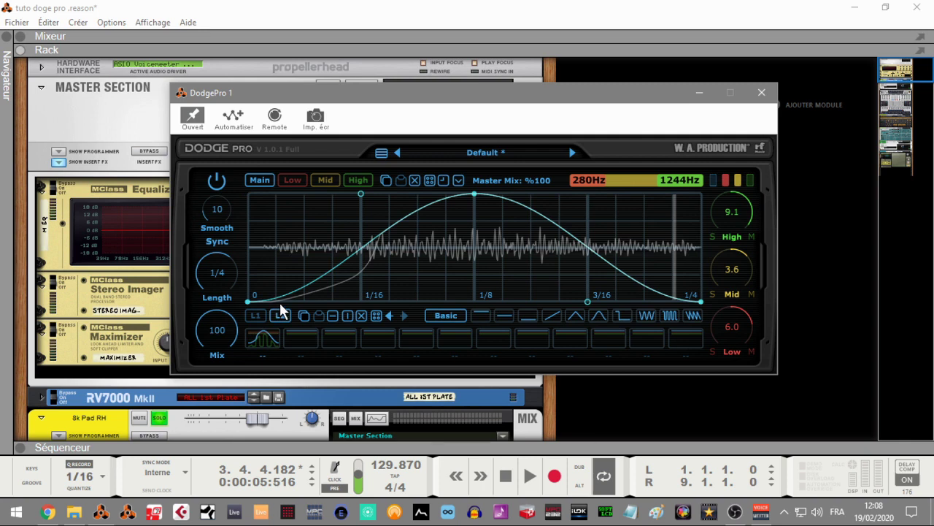
click(530, 477)
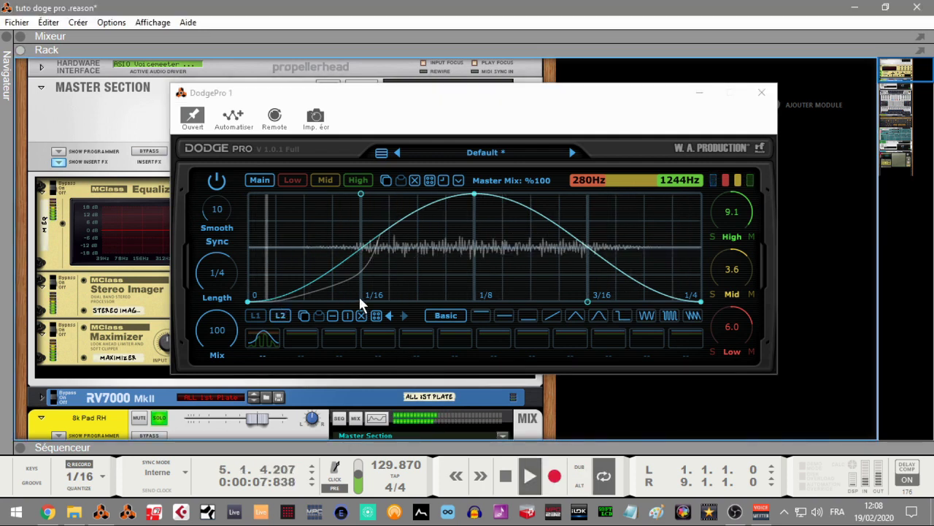
click(355, 182)
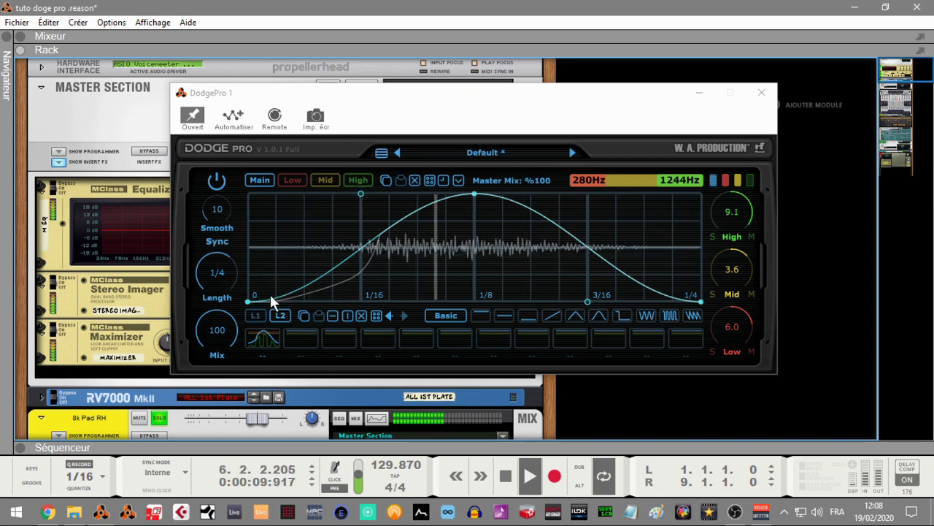
Step: Audition the flat, rounded peak, wave and pulse Basic shapes on Line 2, finishing with the sawtooth shape
click(484, 319)
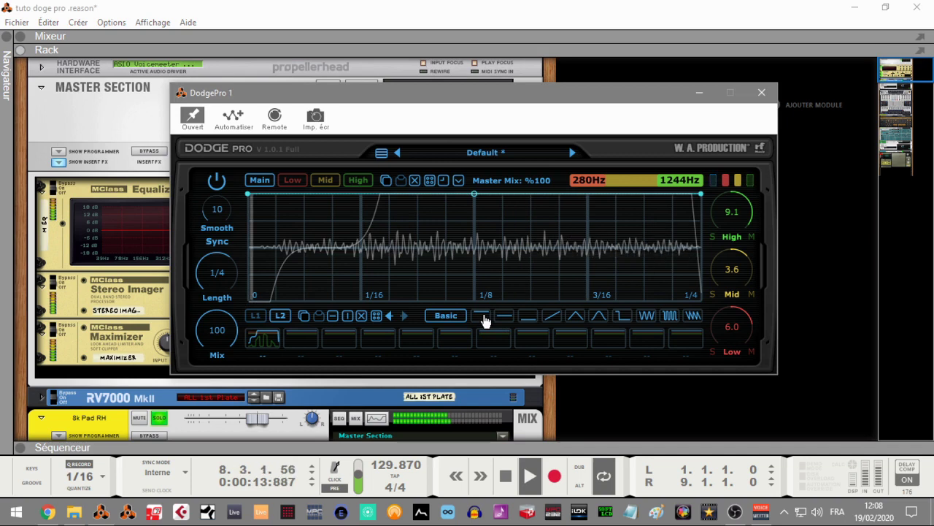
click(600, 322)
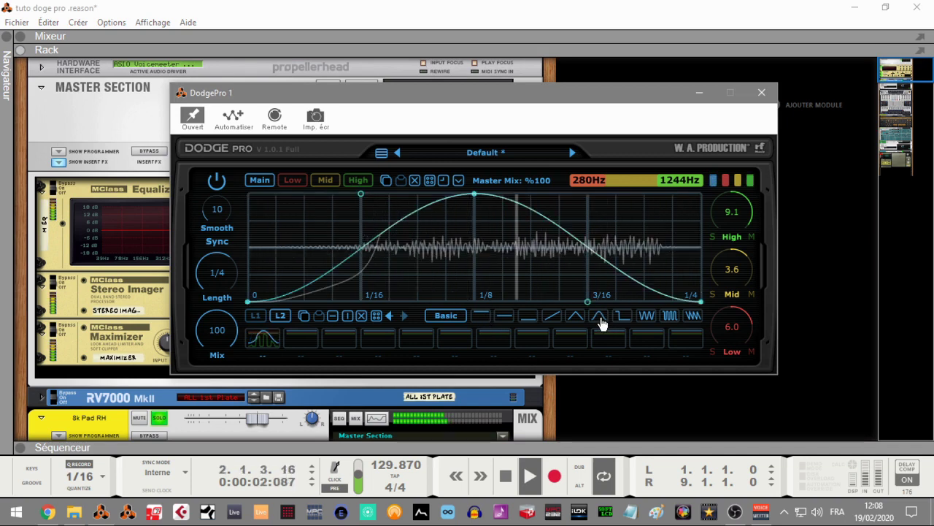
click(647, 320)
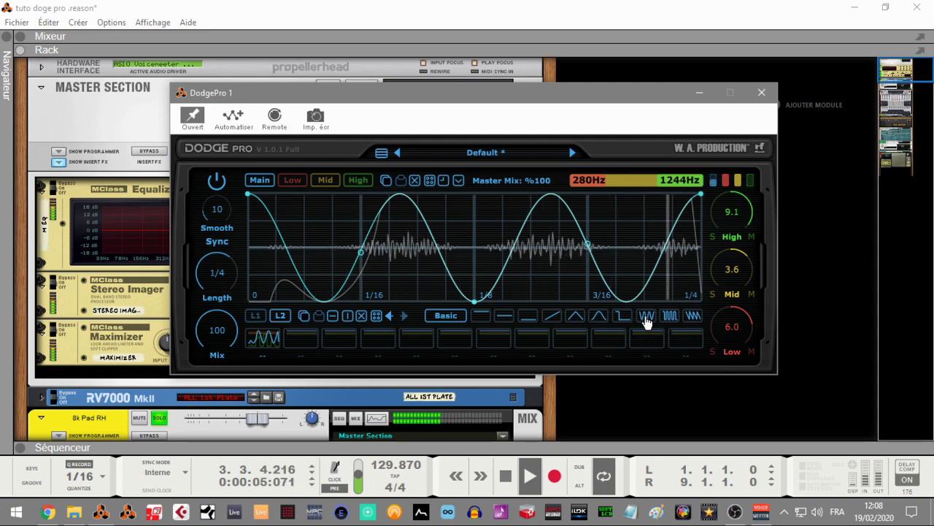
click(672, 321)
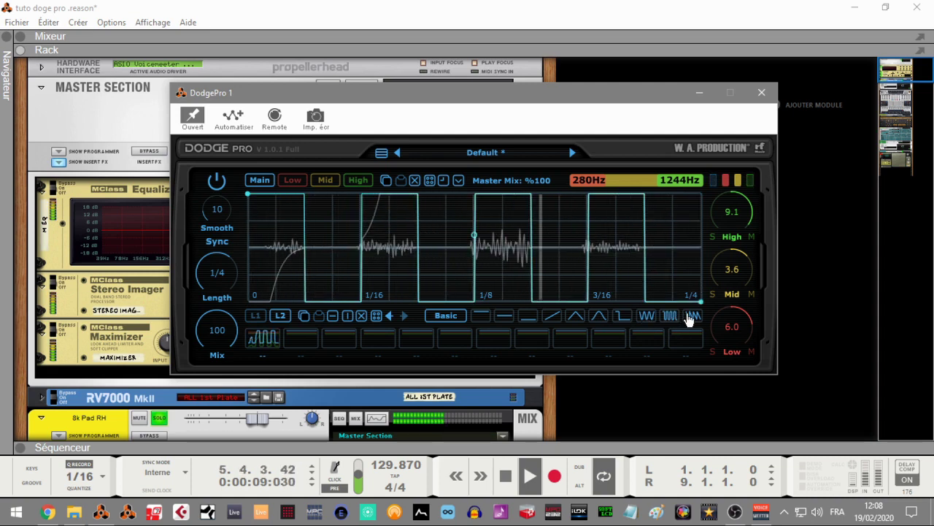
click(689, 316)
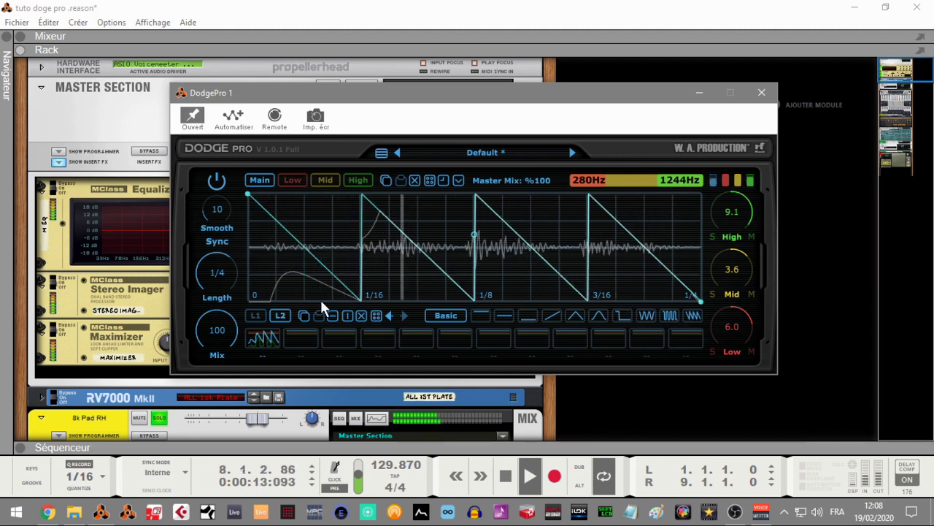
Step: Stop playback, return to Line 1 and view the MIDI Learn option of the first pattern slot
click(256, 316)
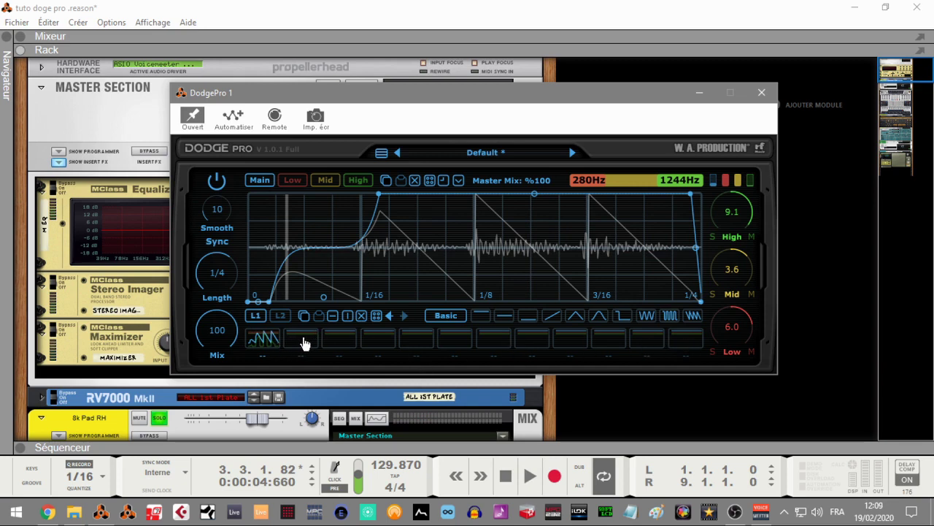
right_click(263, 359)
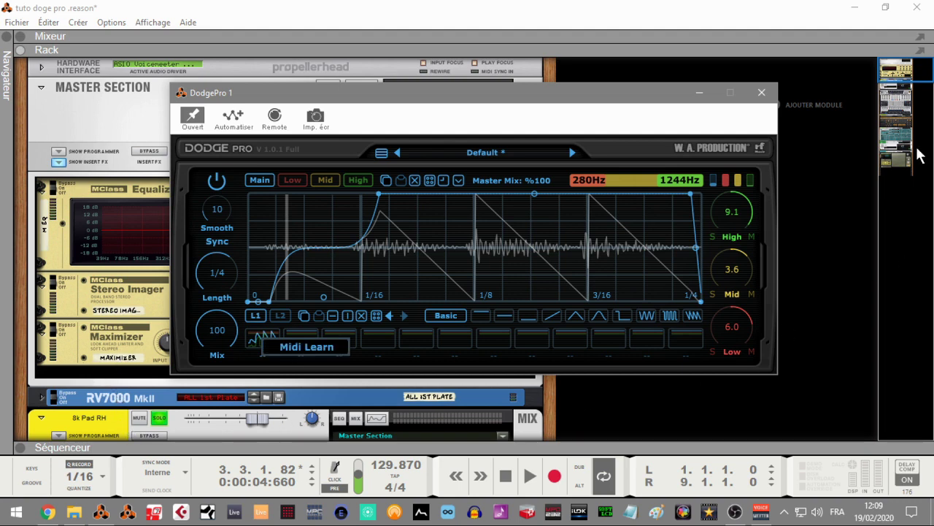
click(892, 70)
Step: Create a sequencer track for the pad's DodgePro 1 device and add a new note lane to it
drag(902, 74, 902, 83)
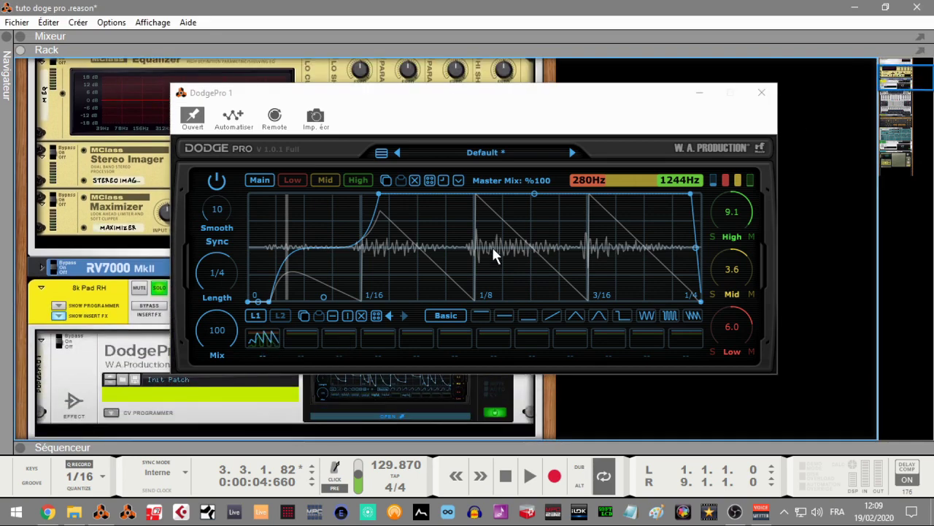
right_click(116, 346)
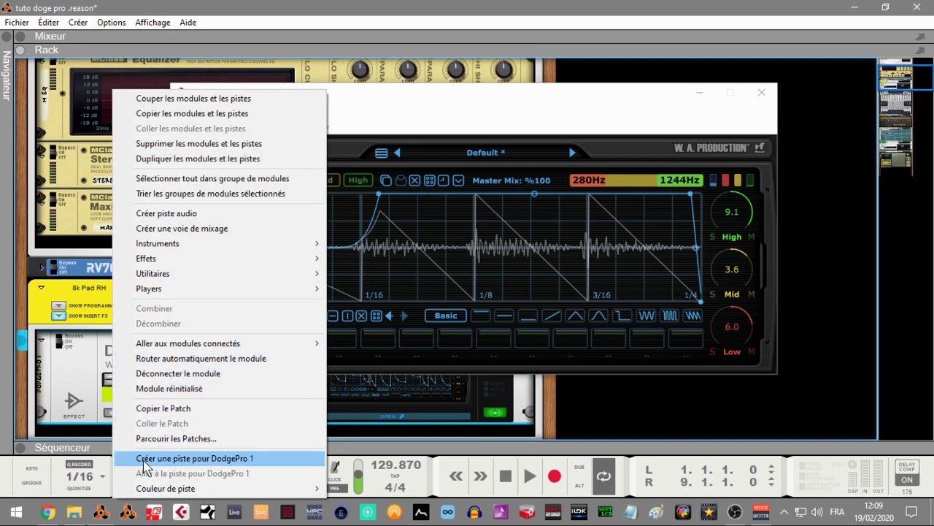
click(233, 463)
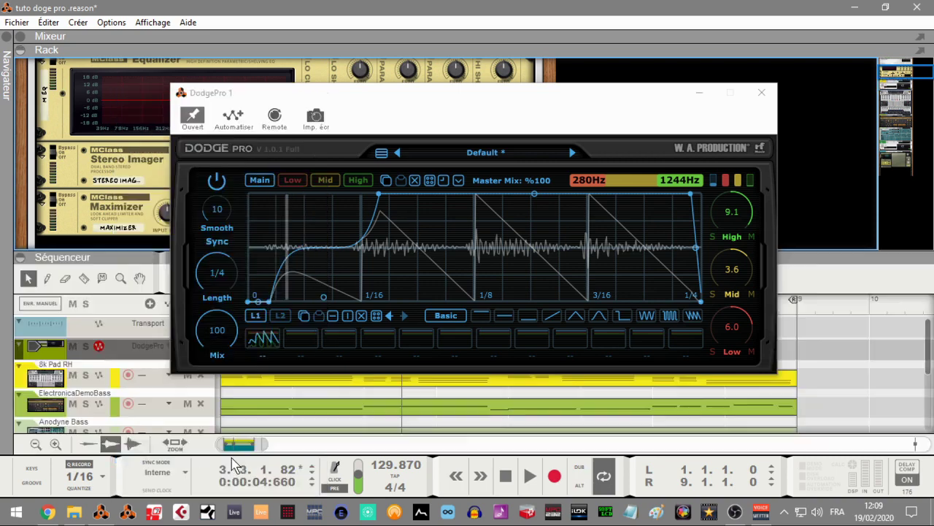
right_click(127, 363)
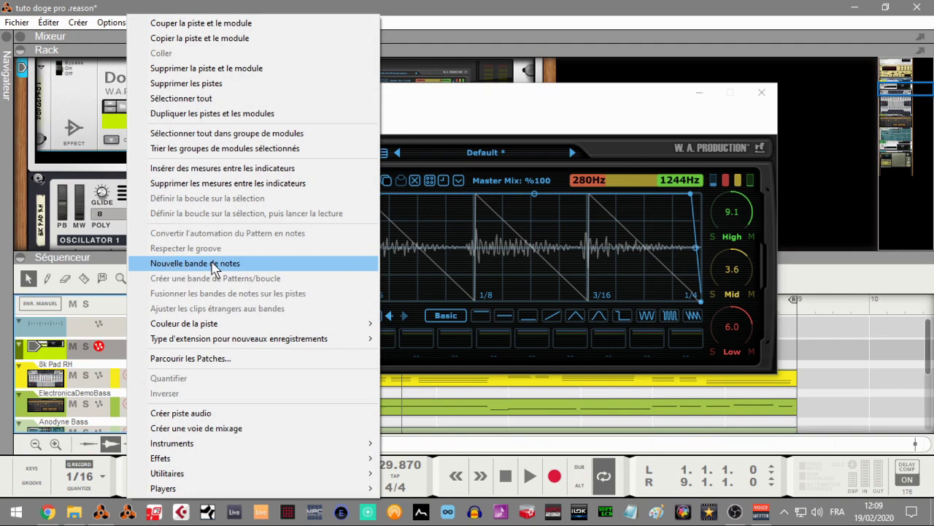
click(214, 264)
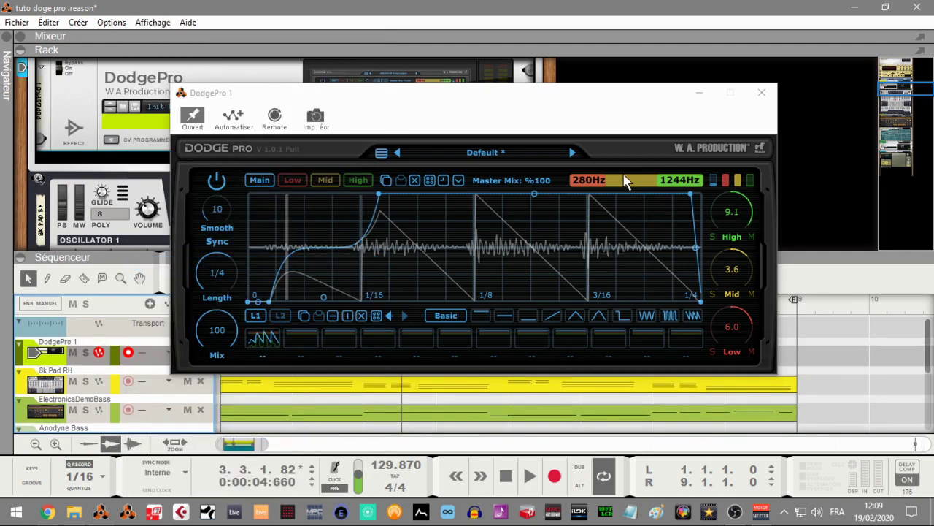
Step: Move the plugin window clear of the sequencer and assign MIDI note C3 to the first pattern slot with MIDI Learn
mouse_move(620, 92)
mouse_down()
mouse_move(678, 14)
mouse_move(666, 15)
mouse_up()
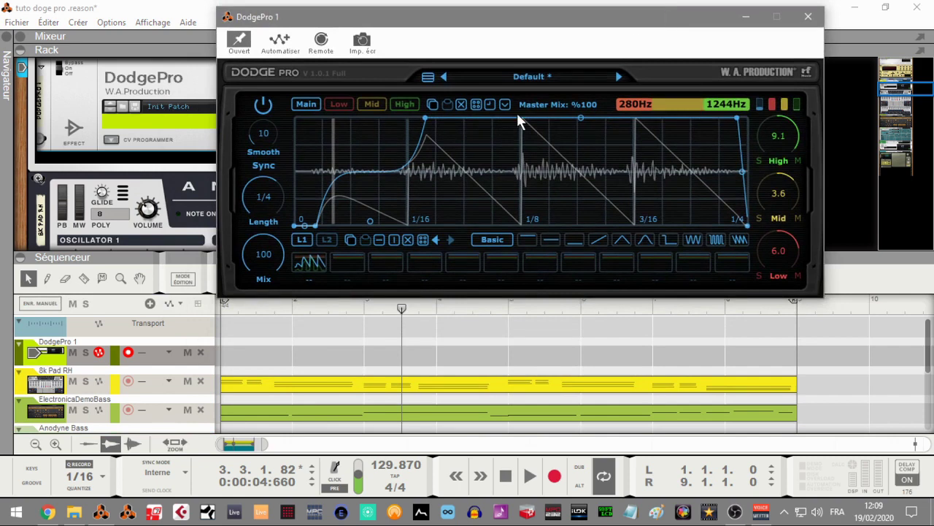
right_click(309, 284)
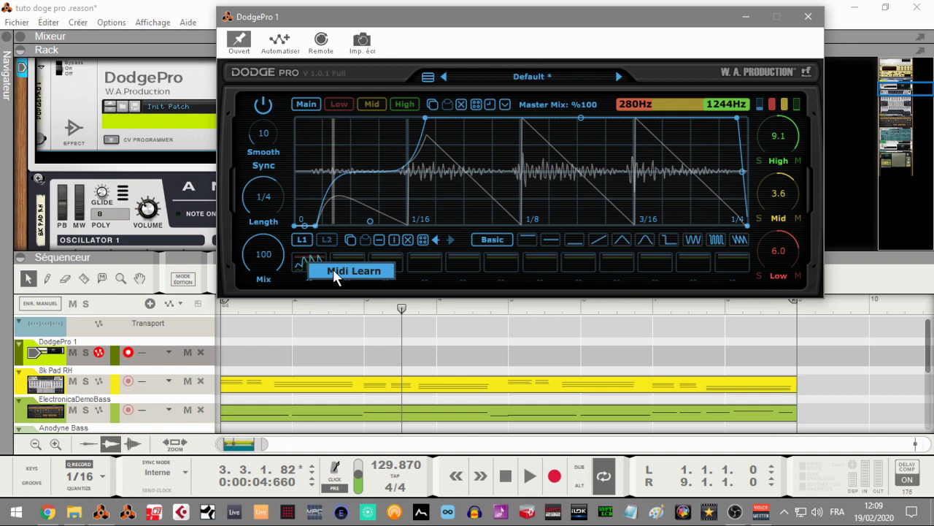
click(334, 271)
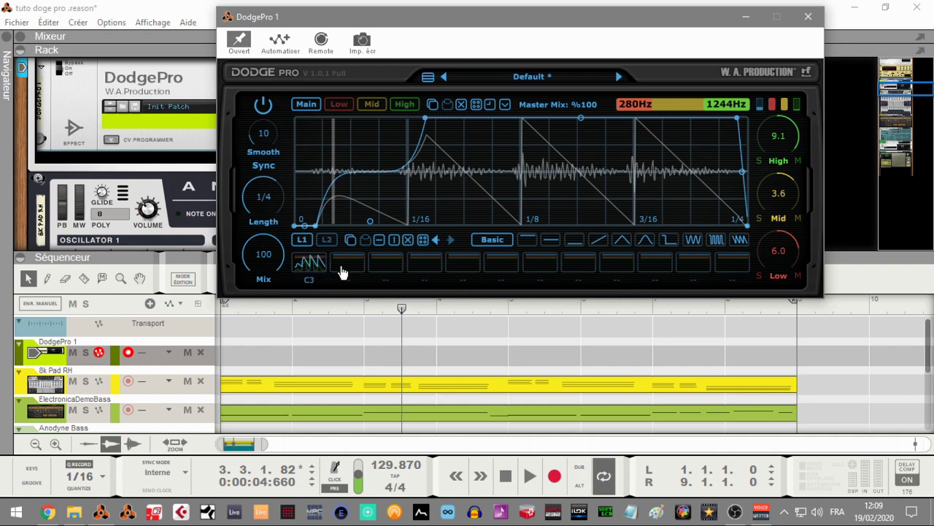
Step: Play the song from bar 2 to hear the pad through the first pattern, and stop playback
click(288, 307)
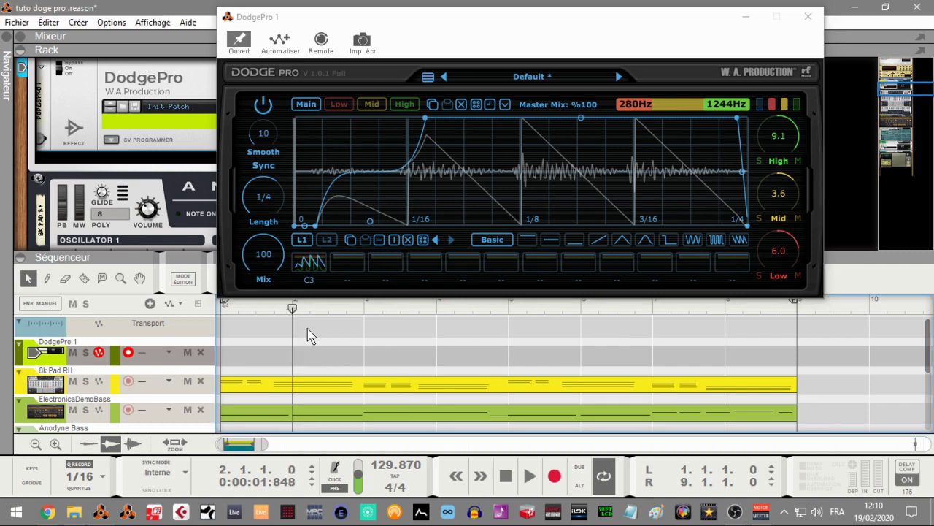
key(space)
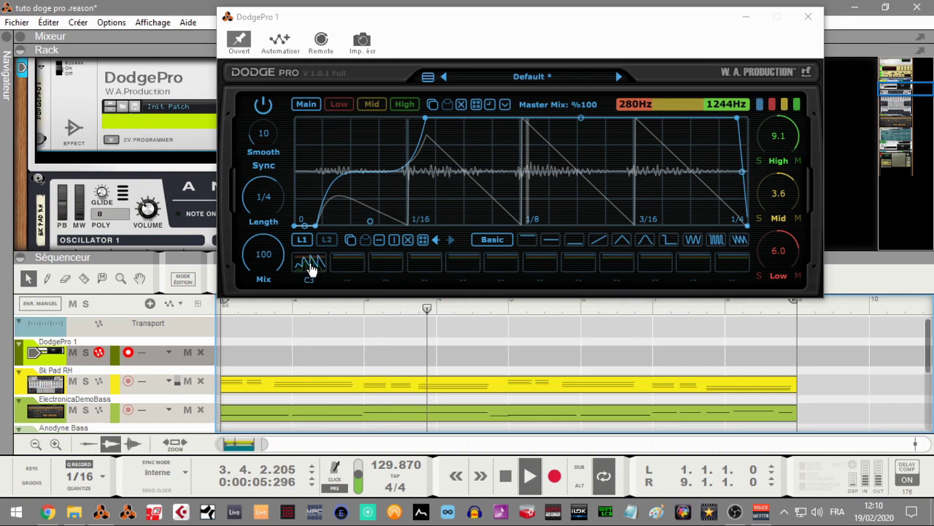
key(space)
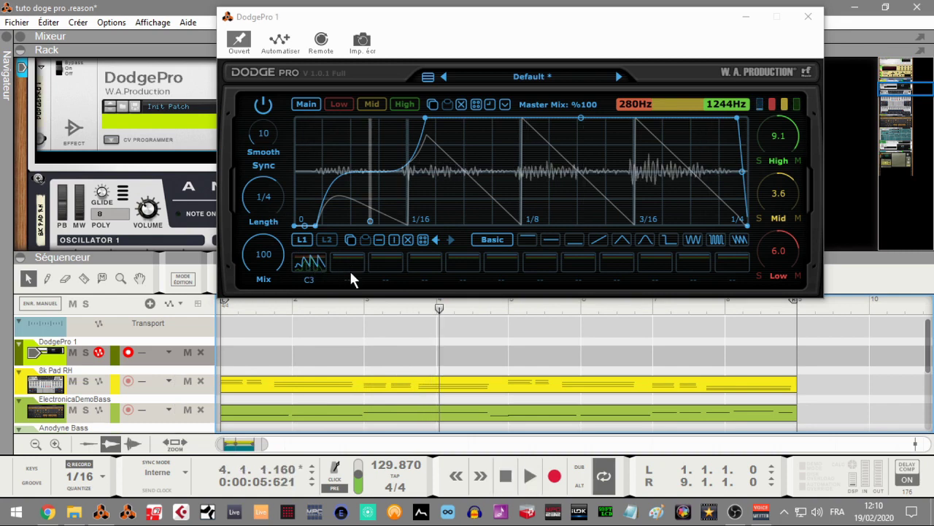
Step: Apply the first Ducking shape to Line 1 of the second pattern slot and shift its peak point earlier, ahead of 1/16
click(347, 270)
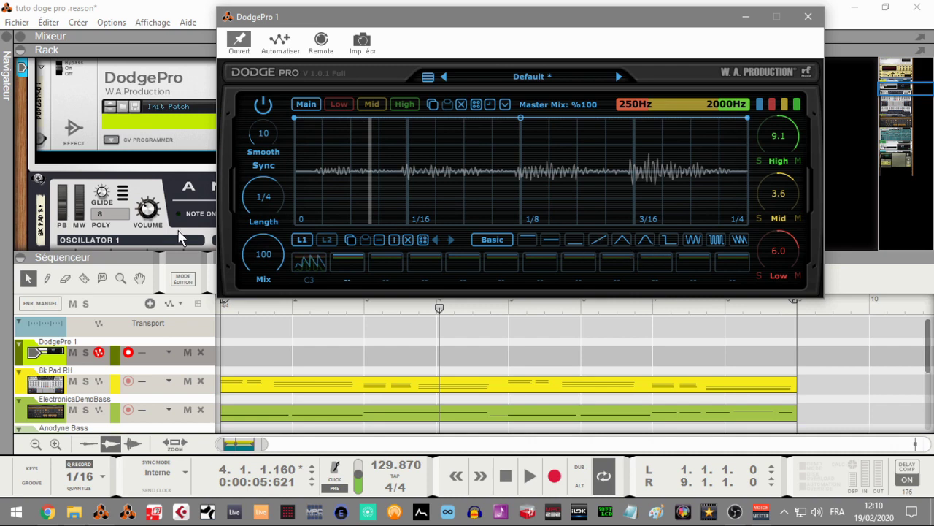
click(487, 245)
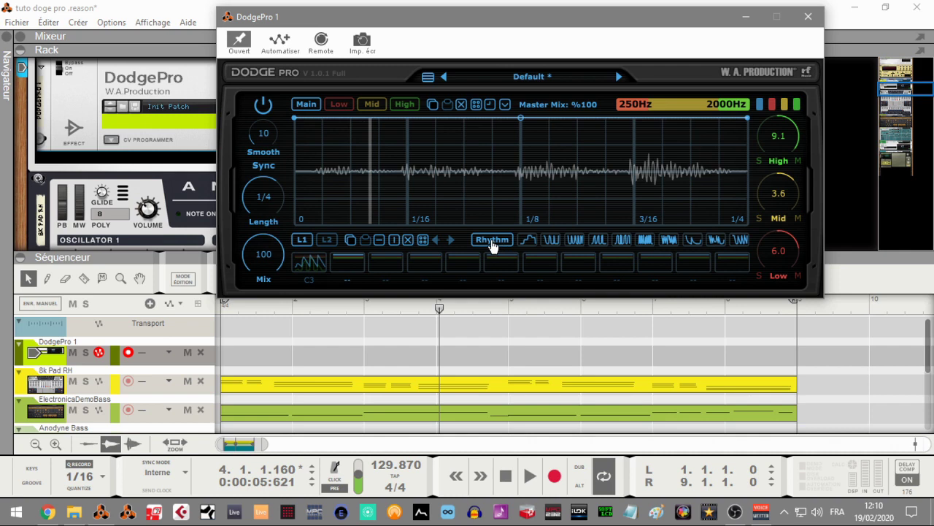
click(491, 245)
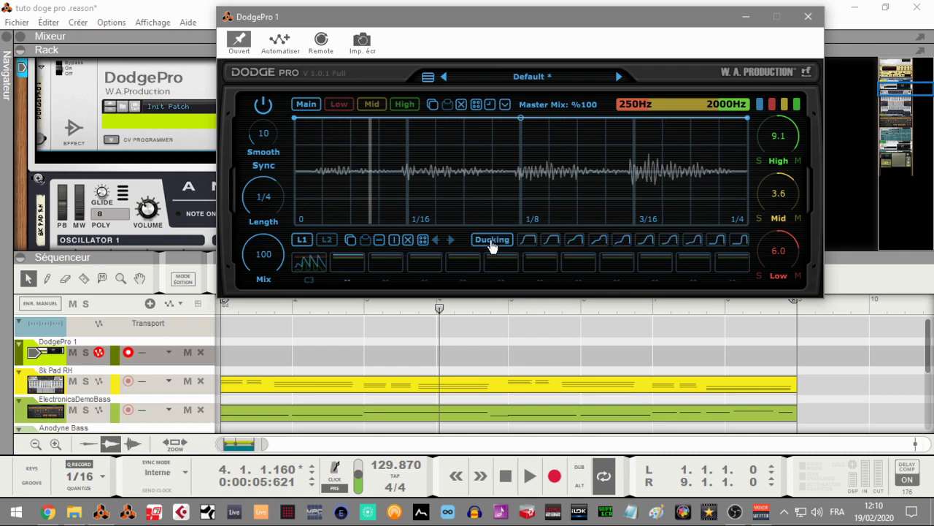
click(528, 241)
drag(482, 119, 365, 119)
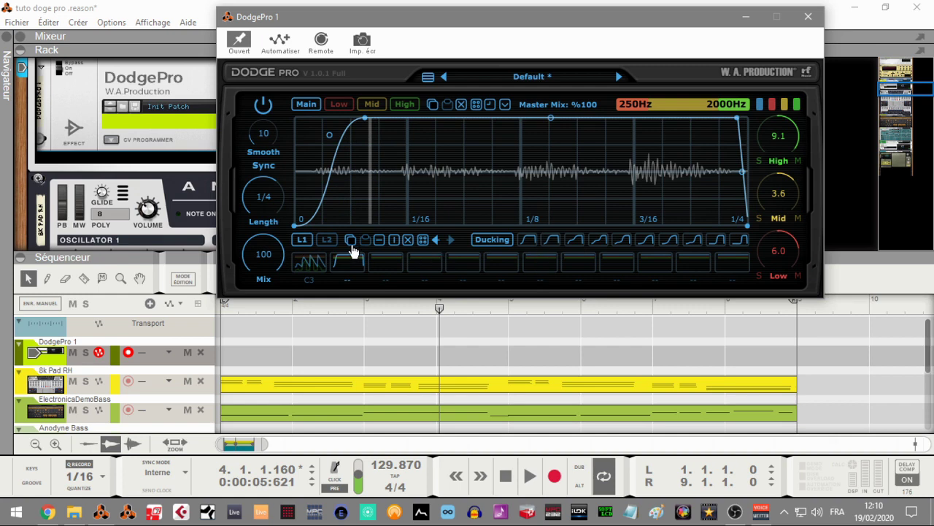
Step: Apply the Basic rounded peak shape to Line 2 of the second pattern and play the pad through it
click(328, 241)
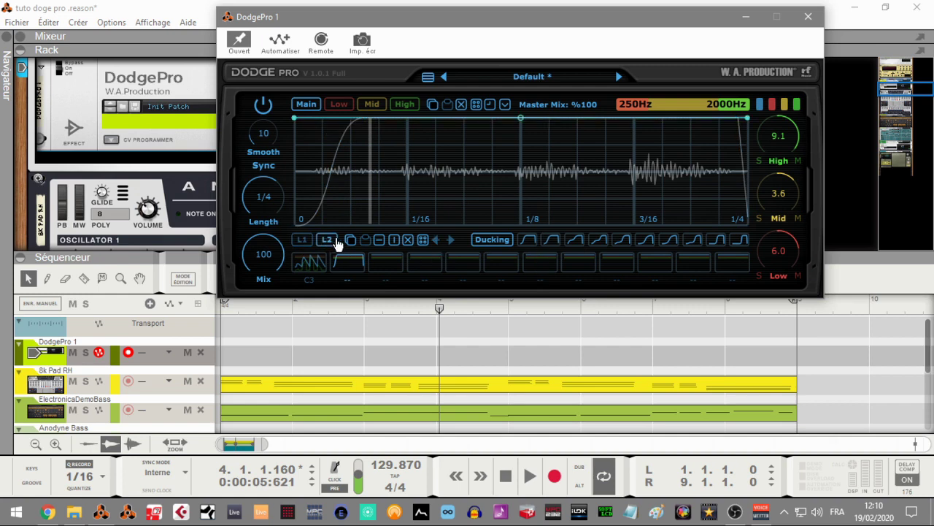
click(509, 246)
click(505, 247)
click(505, 247)
click(646, 243)
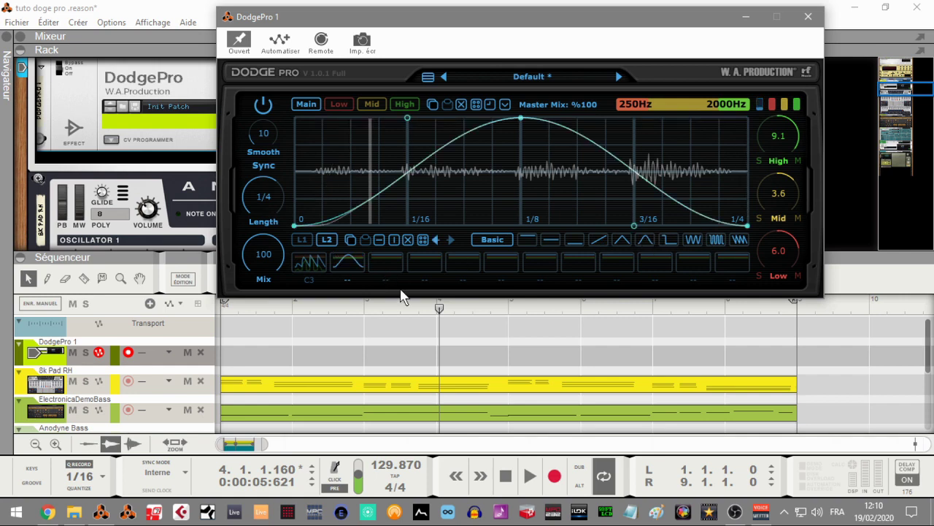
click(536, 485)
click(533, 482)
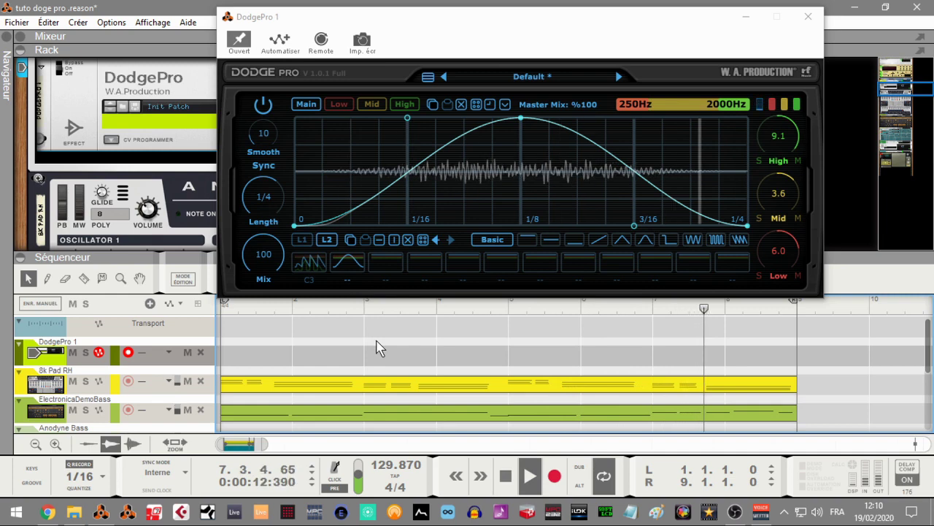
key(space)
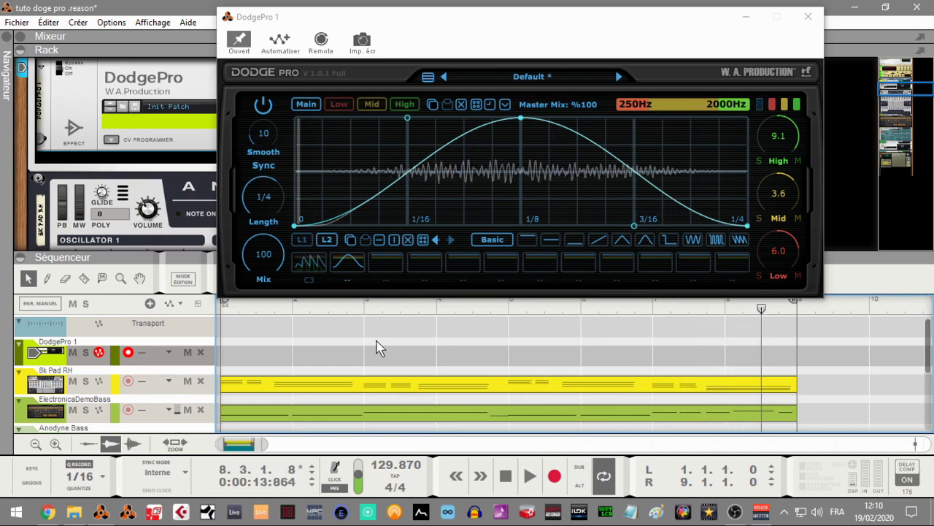
Step: Assign MIDI note C#3 to the second pattern slot with MIDI Learn and play the song from the start
right_click(348, 284)
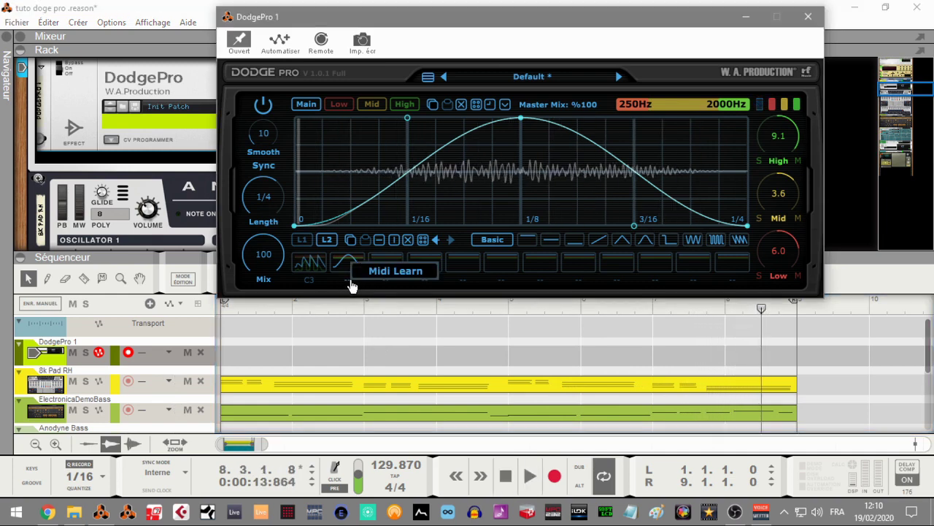
click(387, 271)
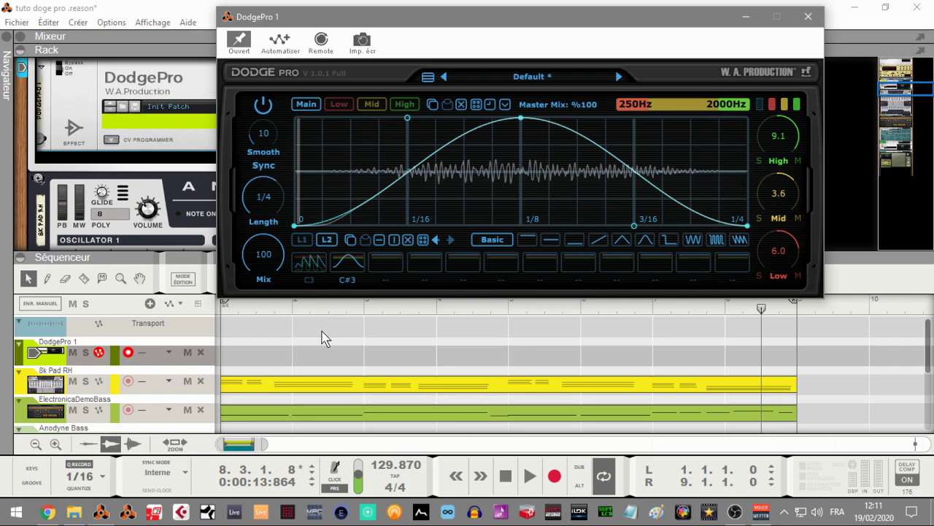
click(243, 319)
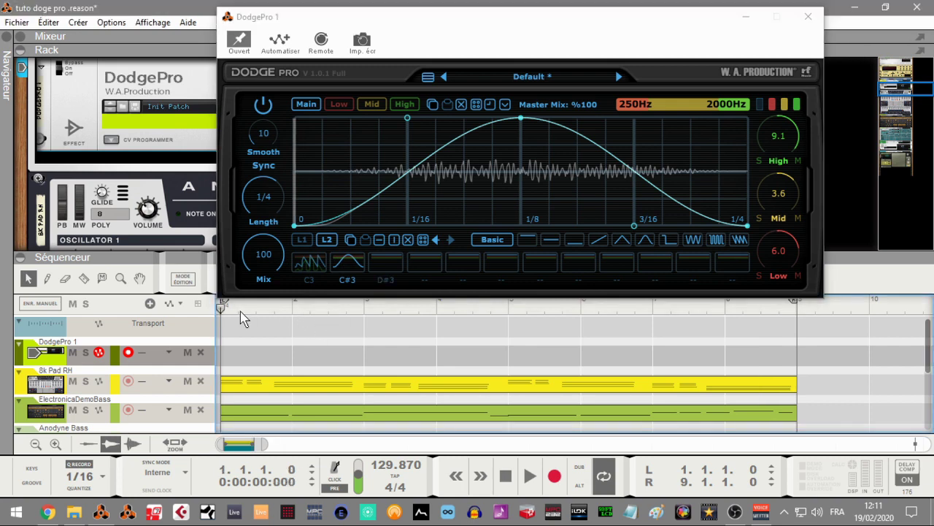
key(space)
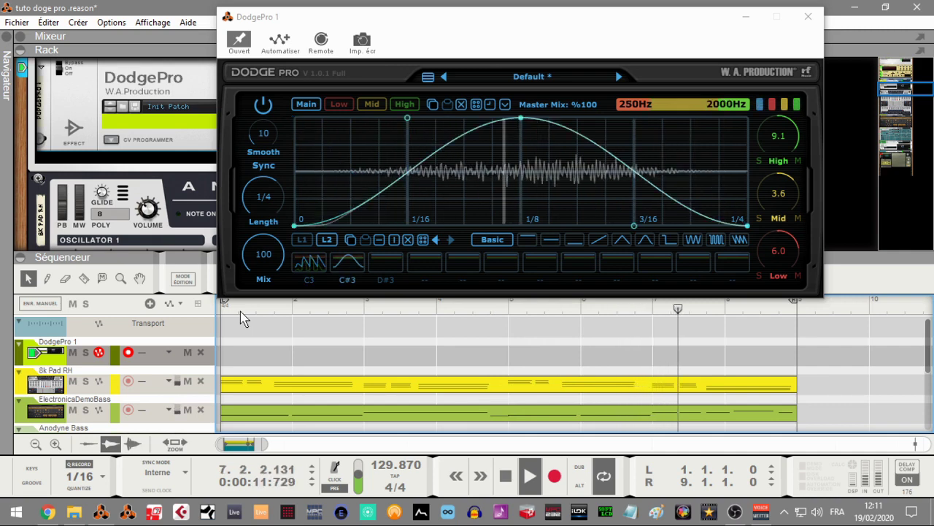
key(space)
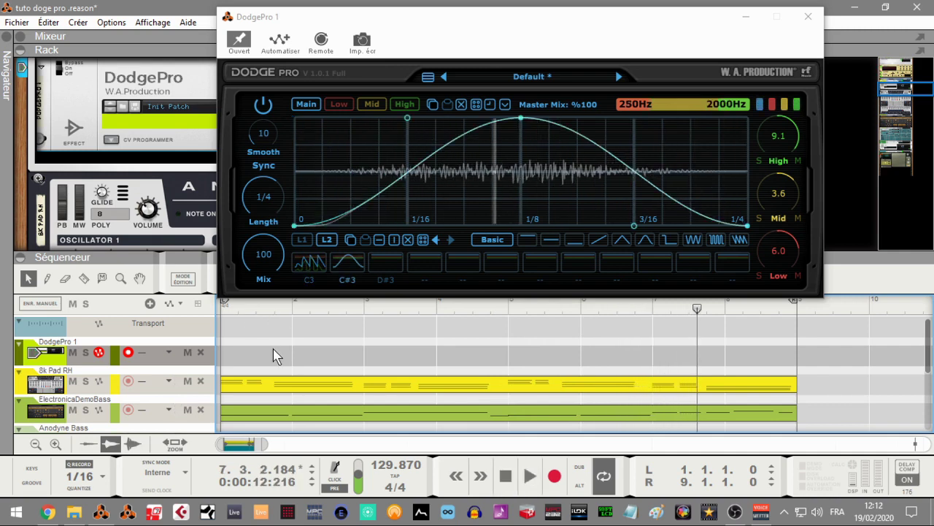
Step: Record a clip from bar 1 on the DodgePro 1 track, alternating the C3 and C#3 pattern trigger notes at each bar
drag(699, 310, 256, 355)
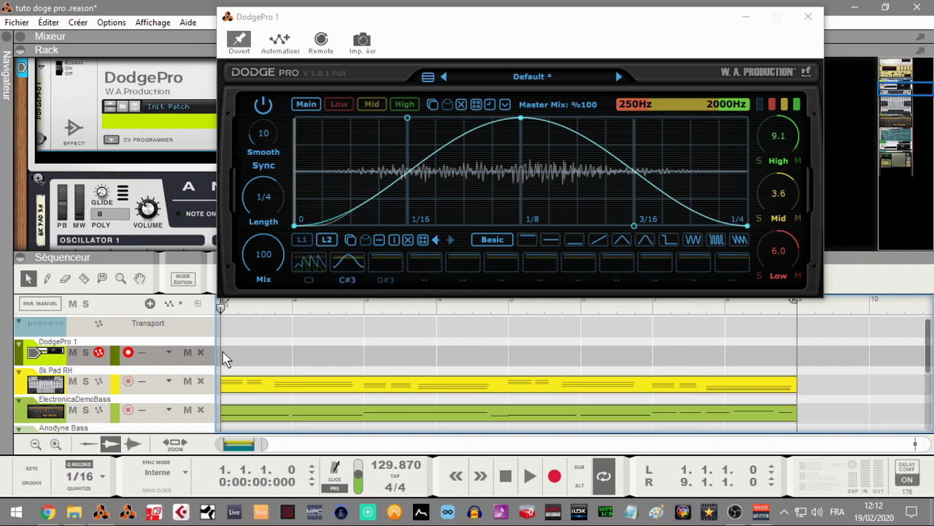
key(a)
key(ctrl+Return)
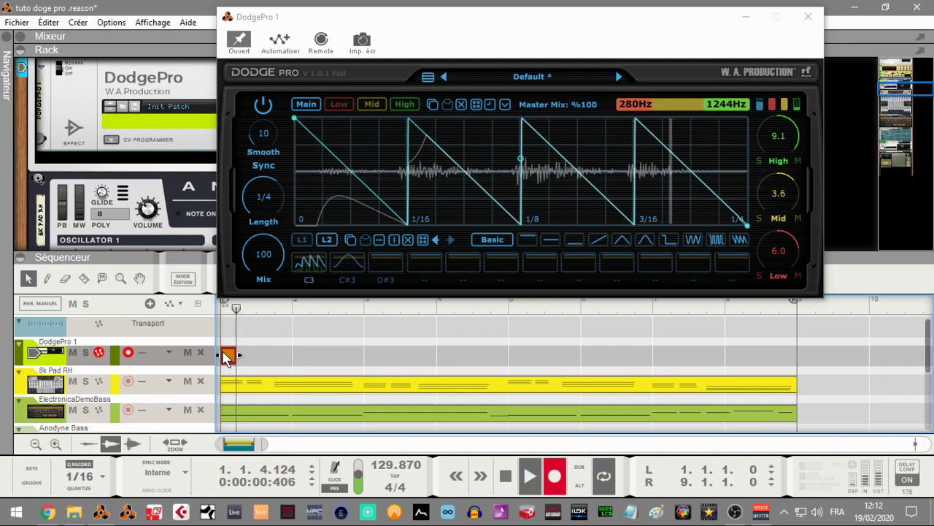
key(w)
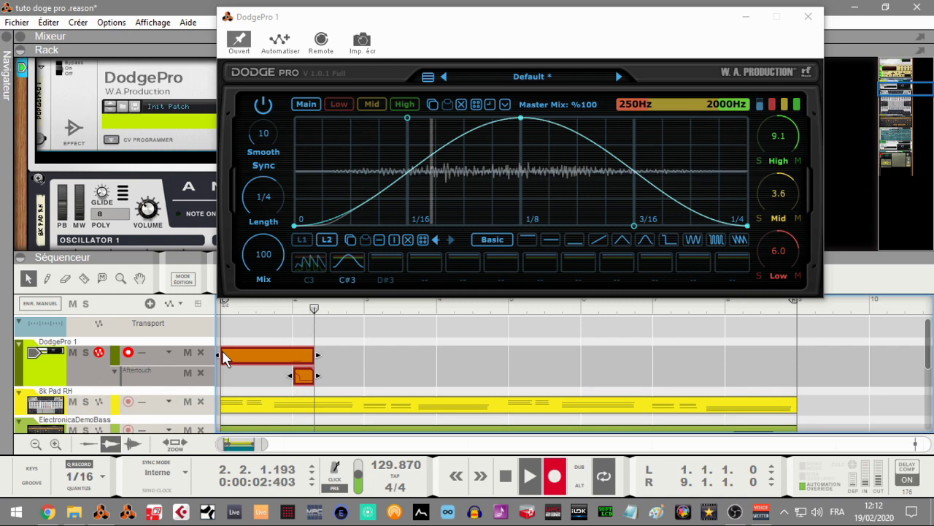
key(a)
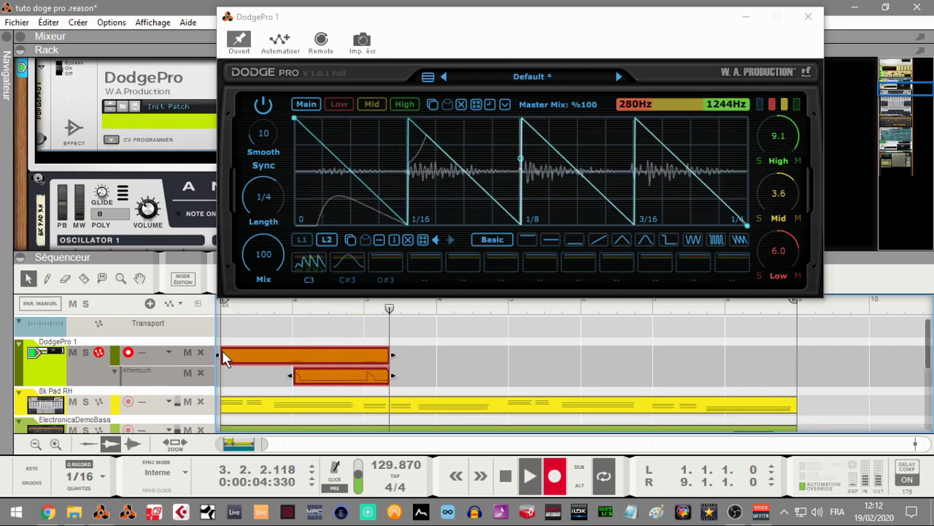
key(w)
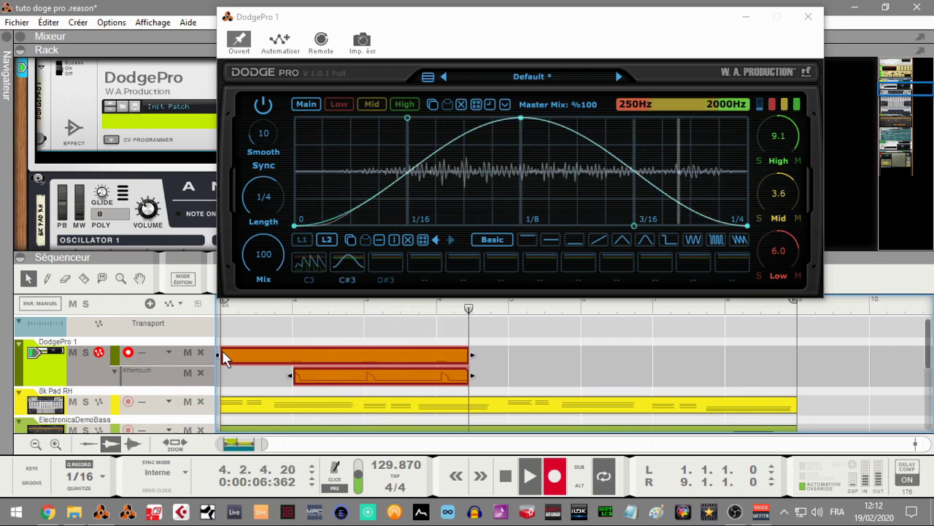
key(a)
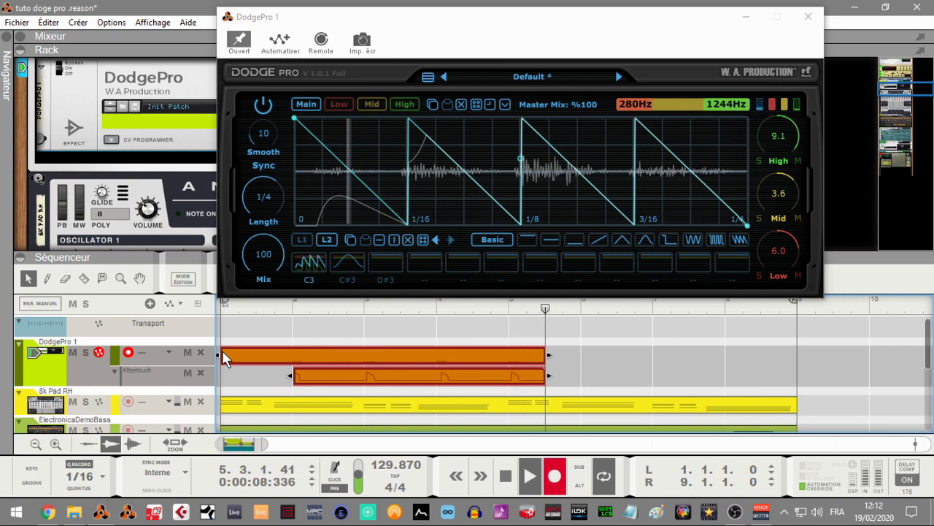
key(w)
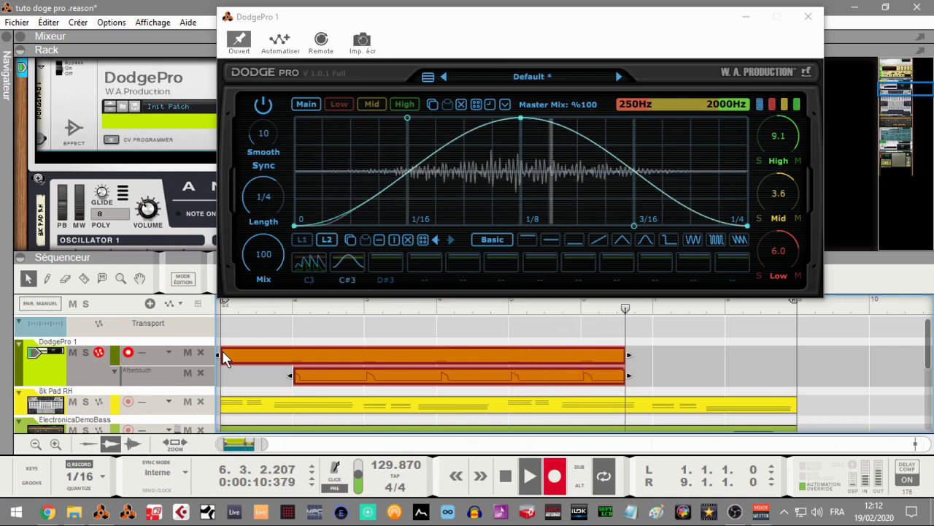
key(a)
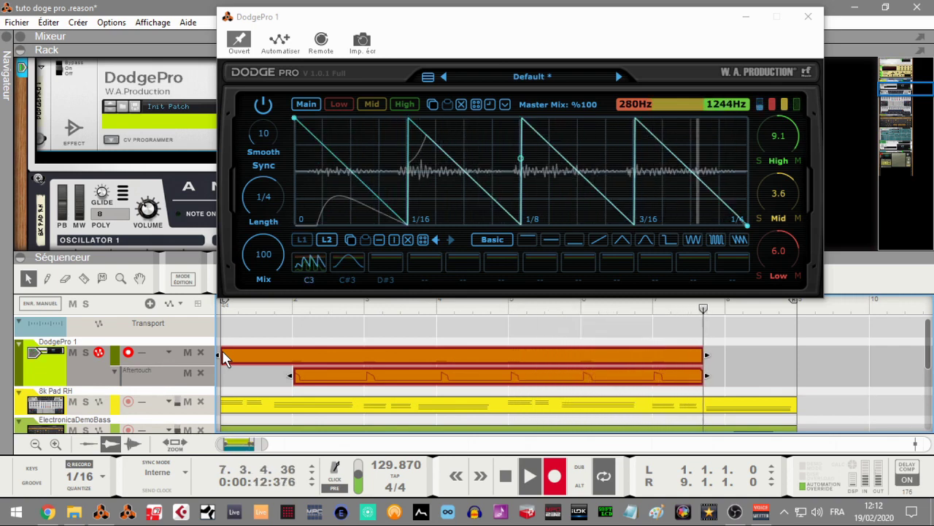
key(w)
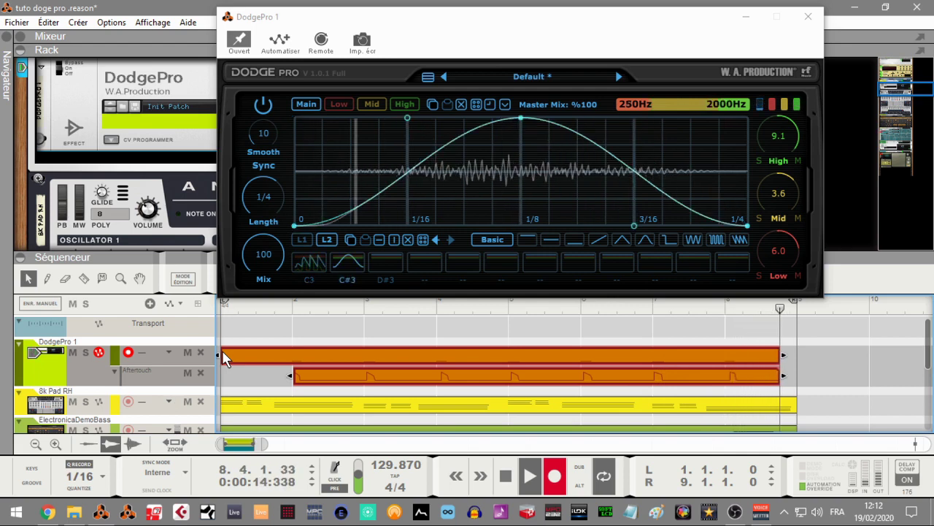
Step: Stop recording and play the recorded pattern changes back from the start of the song
key(space)
key(space)
key(space)
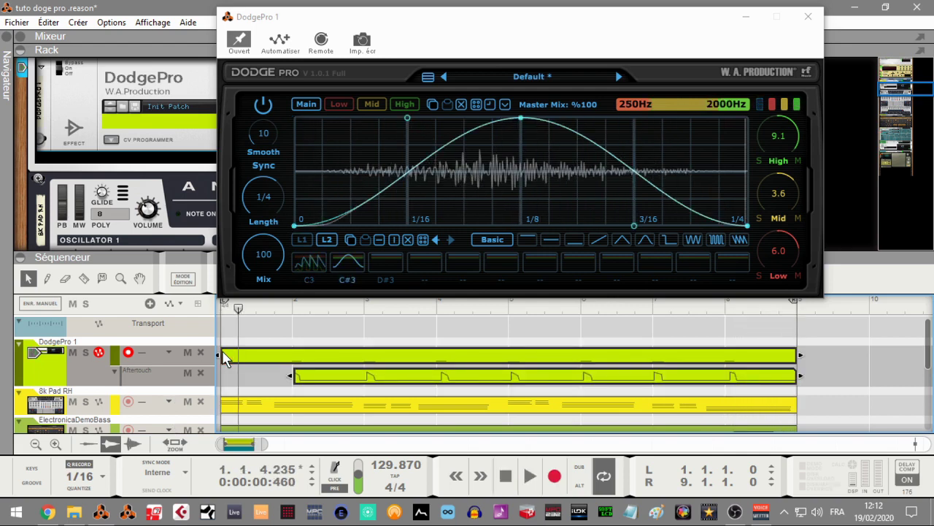
key(Home)
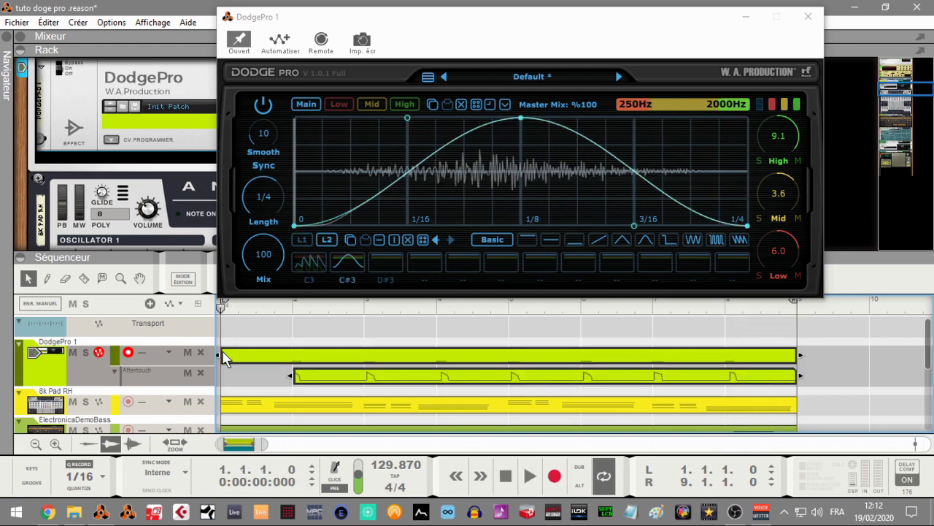
key(space)
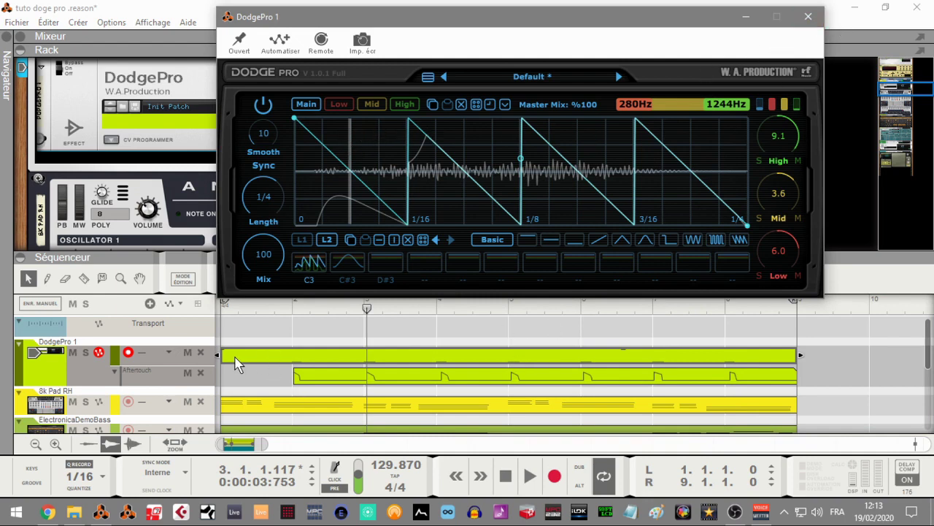
Step: Delete the note lane of the DodgePro 1 track and close the plugin window
click(202, 354)
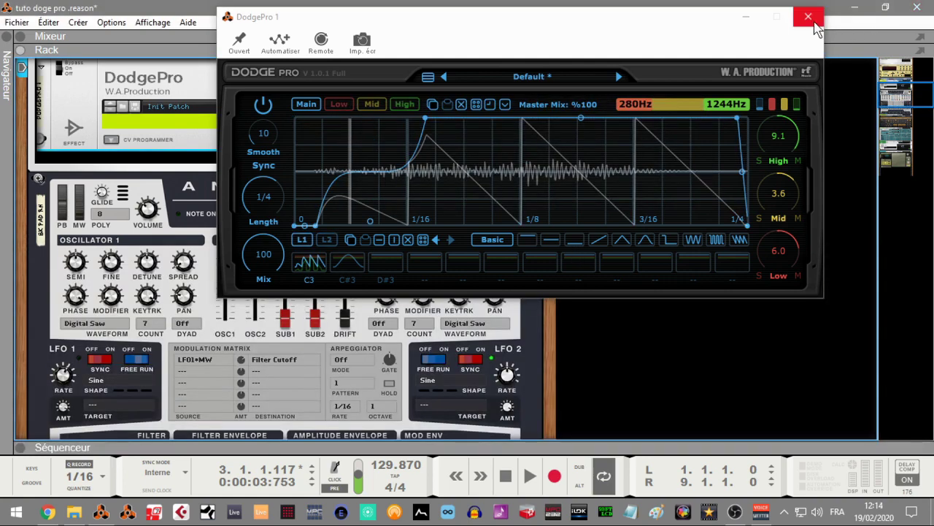
click(813, 20)
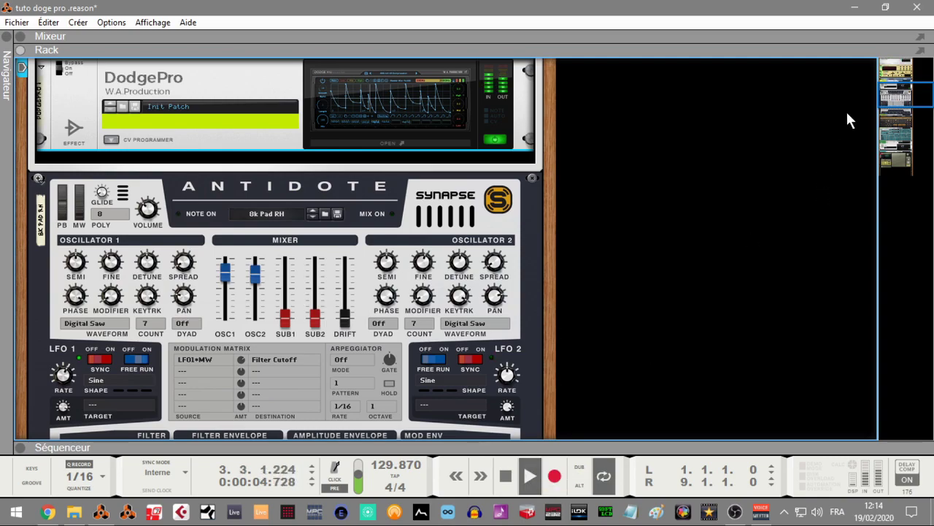
Step: Go to Bus 1 with its DodgePro insert in the rack and solo the bus during playback
drag(890, 95, 884, 141)
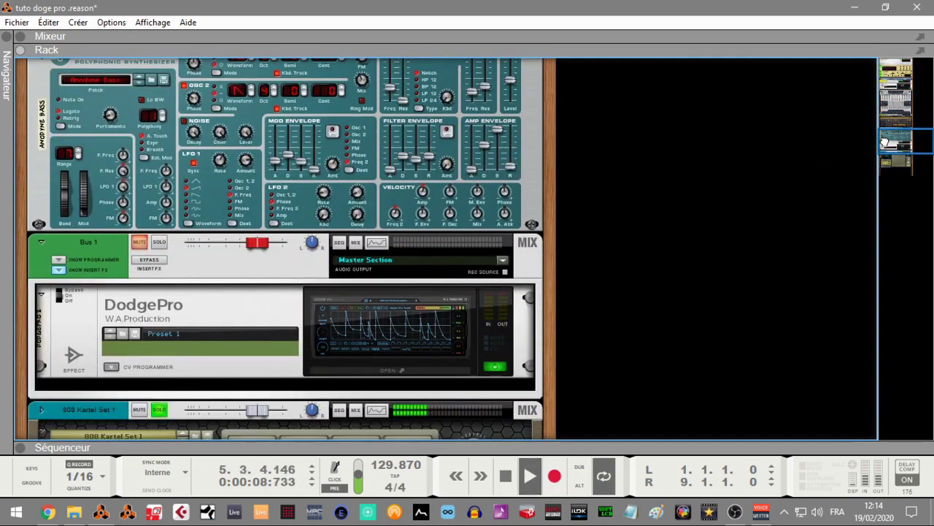
click(162, 242)
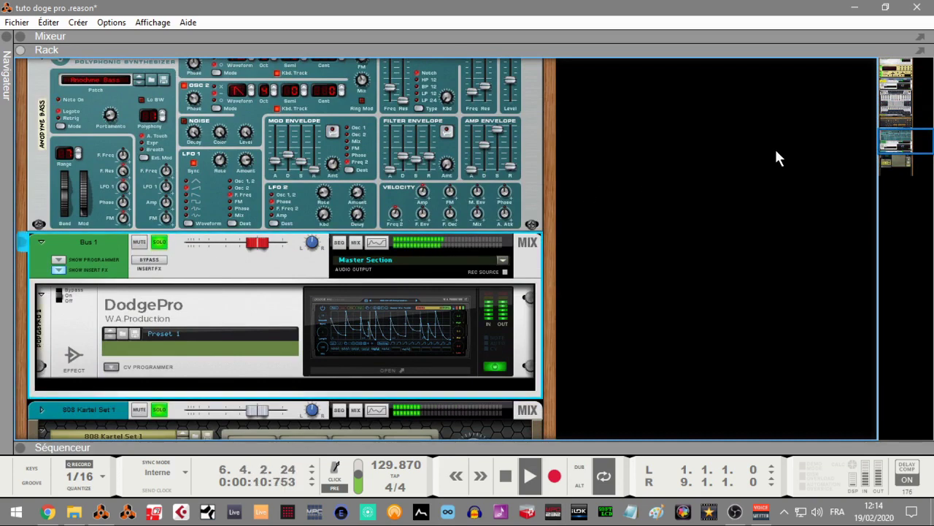
Step: Turn off the solo on the 8k Pad RH channel in the rack
scroll(476, 259, up, 10)
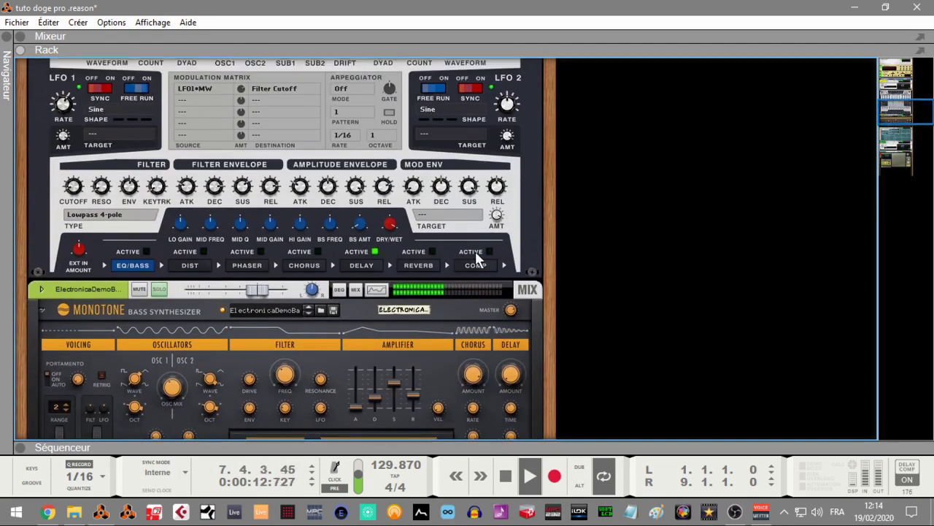
drag(900, 133, 890, 96)
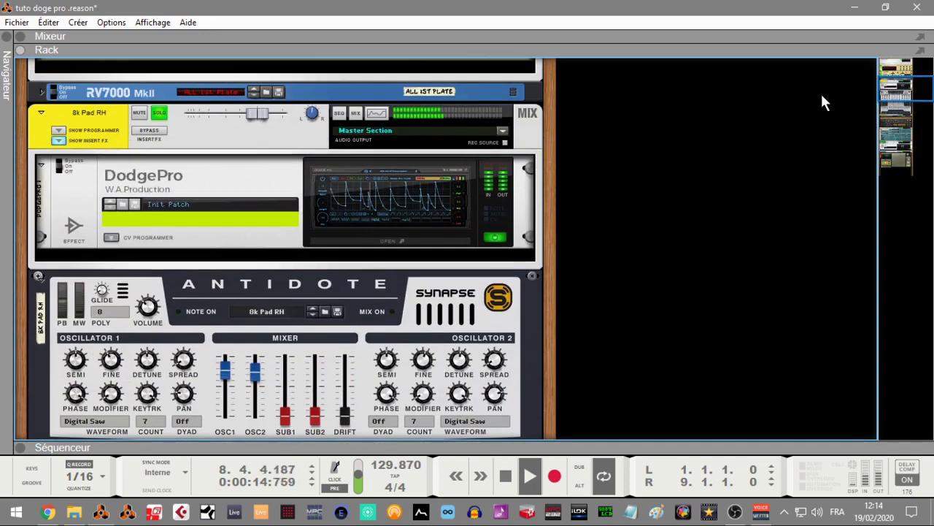
click(160, 112)
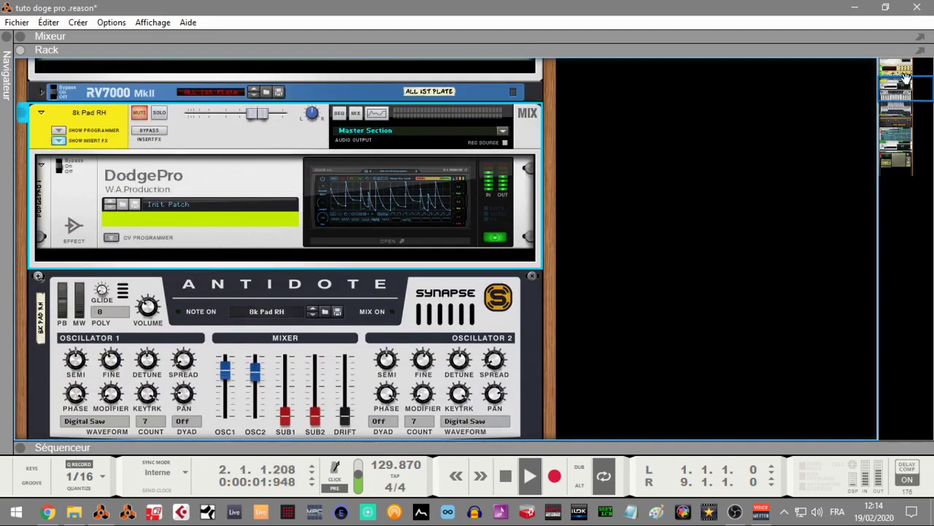
Step: Open the DodgePro insert of Bus 1 and stop playback, moving the plugin window clear of the device
drag(896, 89, 911, 157)
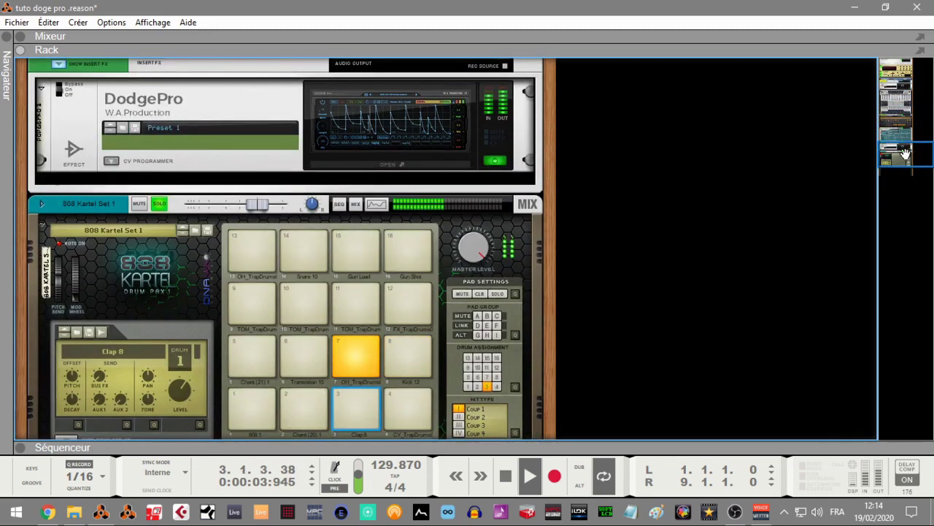
click(375, 165)
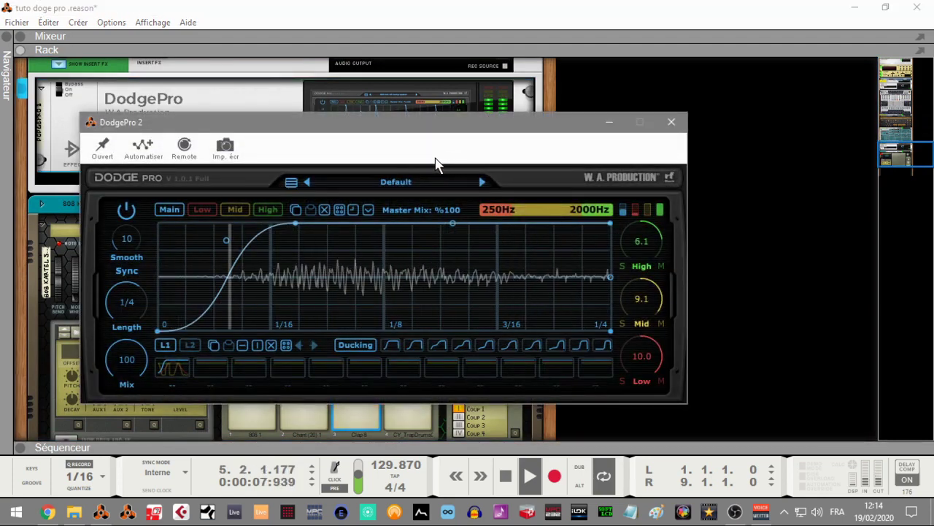
key(space)
mouse_move(374, 127)
mouse_down()
mouse_move(516, 188)
mouse_move(507, 199)
mouse_up()
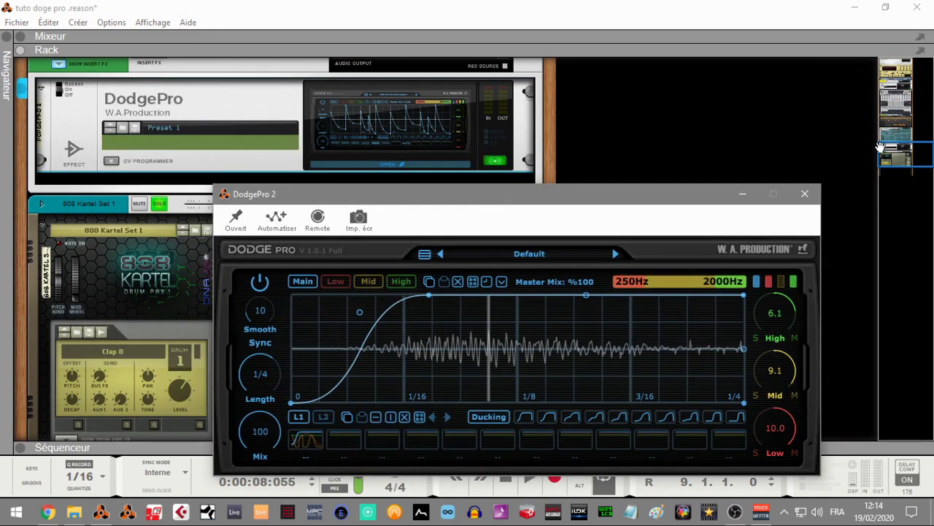
Step: Bypass the insert effects of Bus 1 and start playback to hear the bus dry
drag(902, 157, 902, 148)
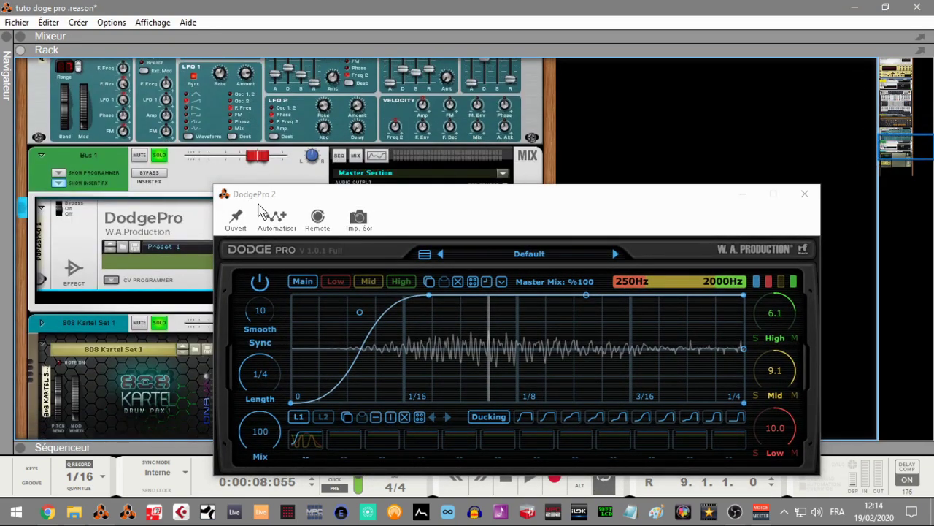
click(148, 175)
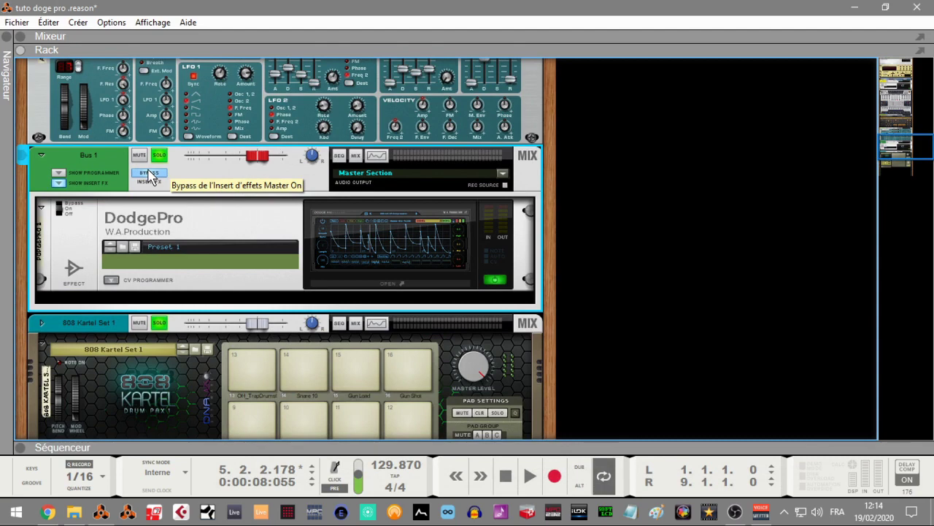
key(space)
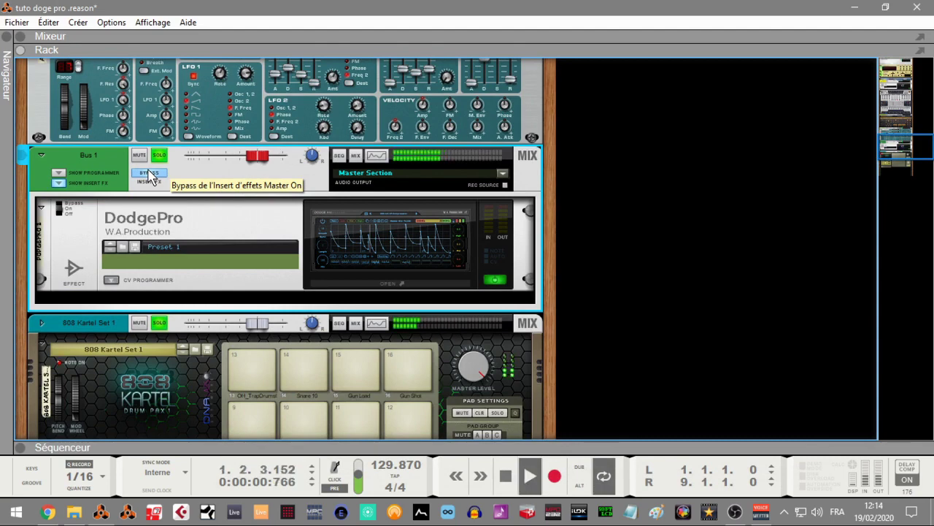
Step: Solo the ElectronicaDemoBass and Anodyne Bass channels in turn to hear the sources feeding the bus
drag(911, 144, 894, 119)
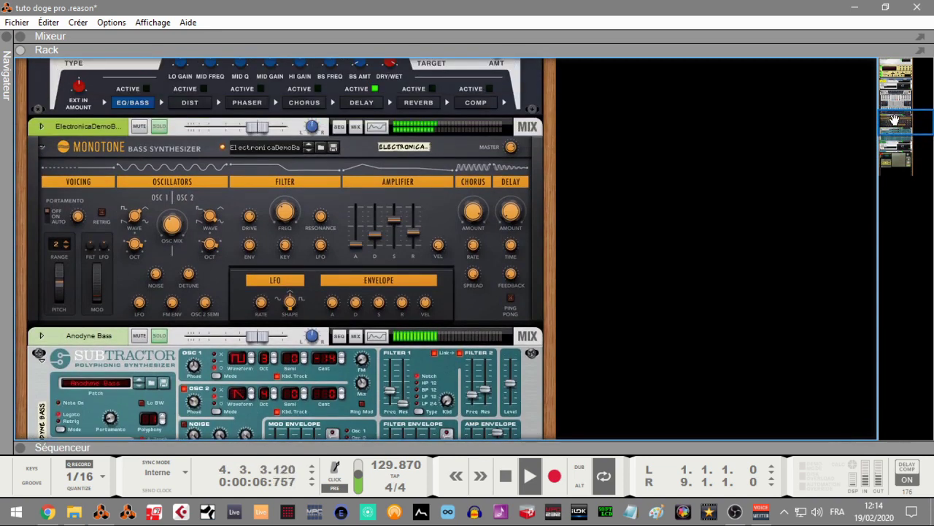
click(159, 126)
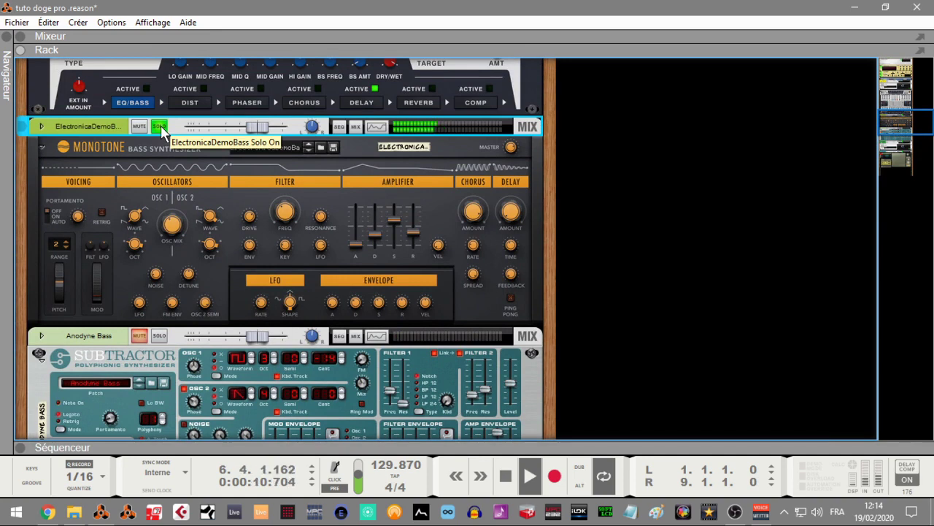
click(159, 336)
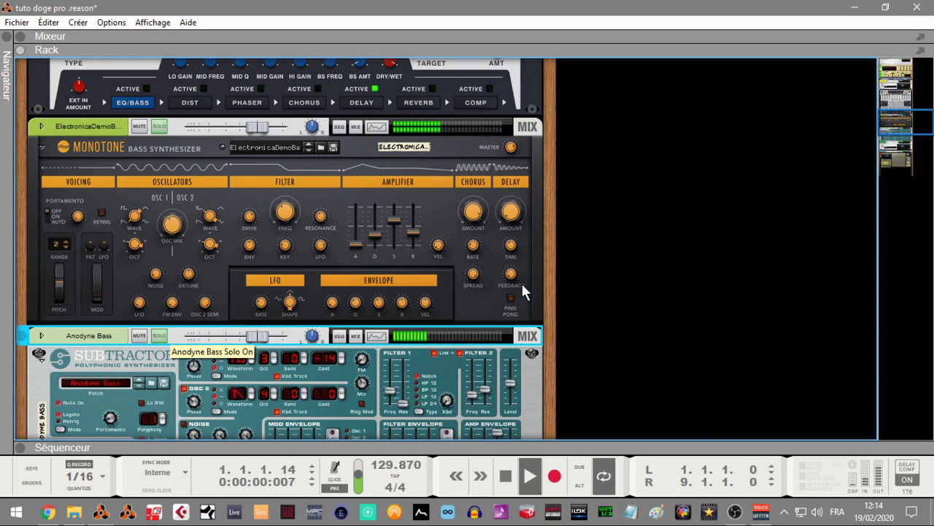
Step: Turn off the insert effects bypass on Bus 1 and open its DodgePro window beside the rack
drag(904, 120, 907, 146)
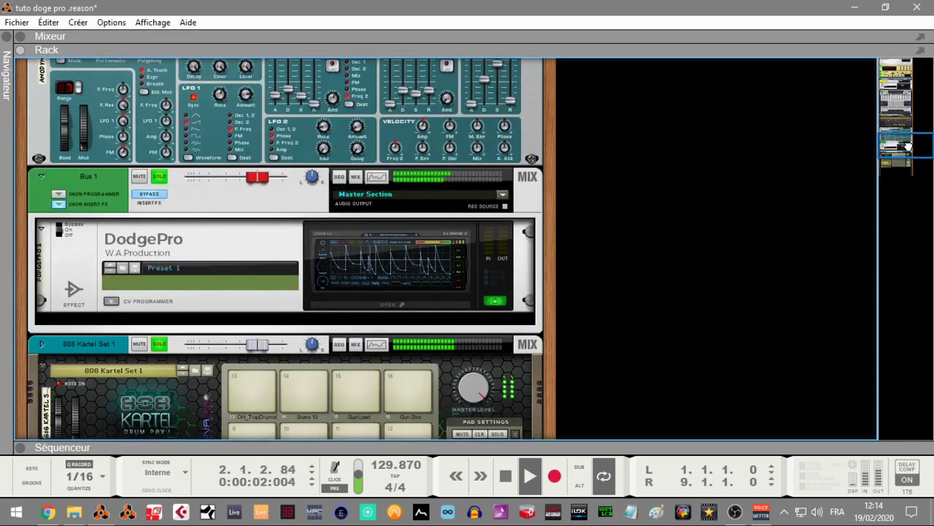
click(152, 195)
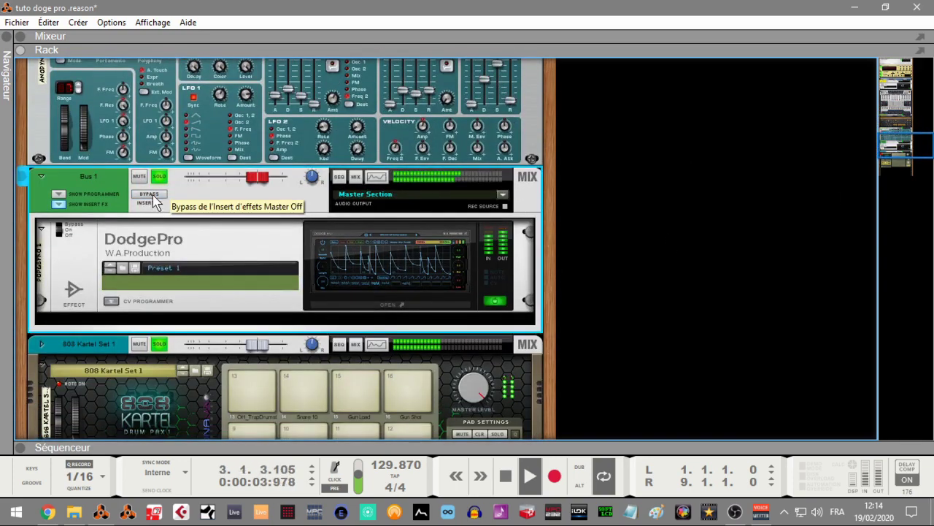
click(360, 304)
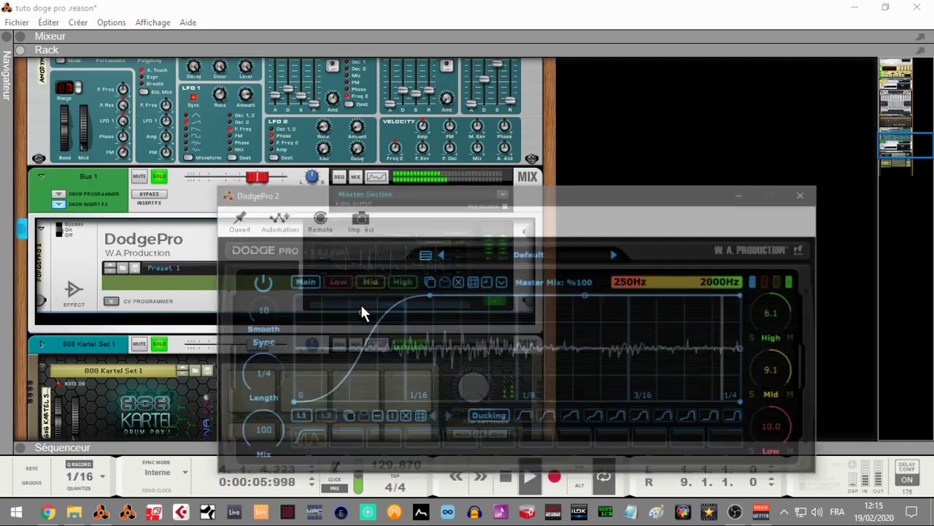
mouse_move(428, 192)
mouse_down()
mouse_move(353, 159)
mouse_move(302, 83)
mouse_up()
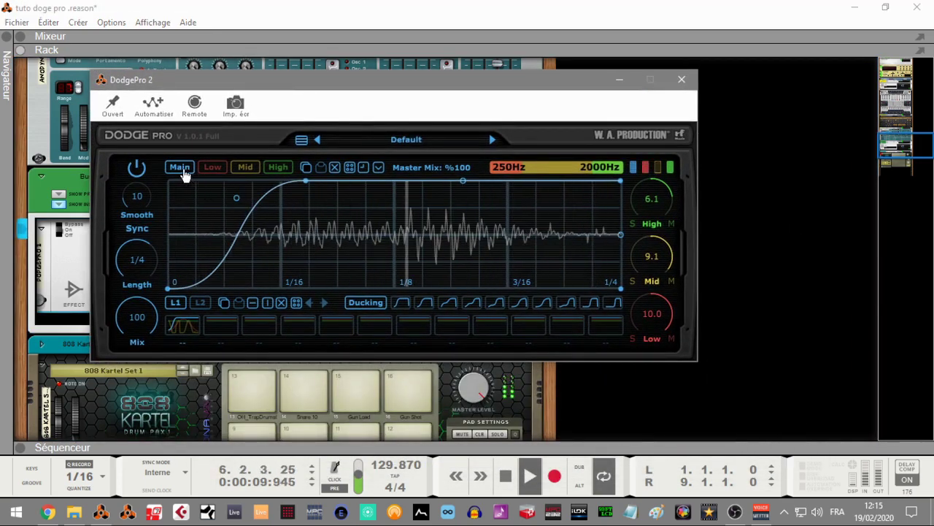
Step: View line 2 of the Low band envelope and return to its line 1
click(213, 169)
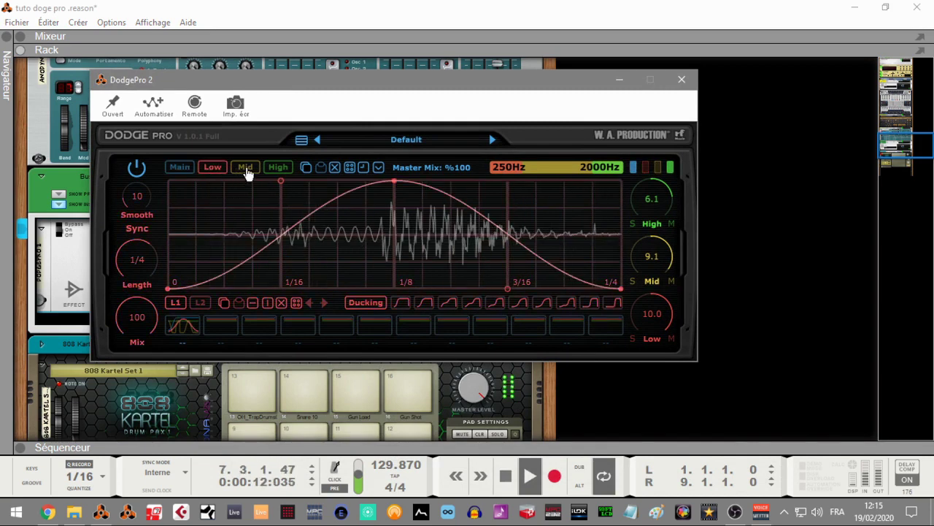
click(202, 304)
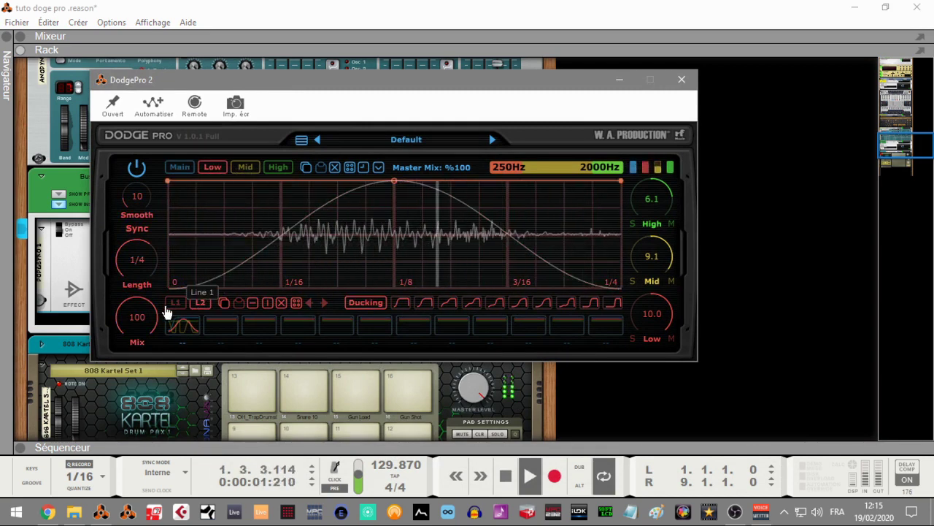
click(176, 303)
Step: Try Gate shapes on line 1 of the Mid band, keeping the densest square pattern with eight pulses
click(248, 169)
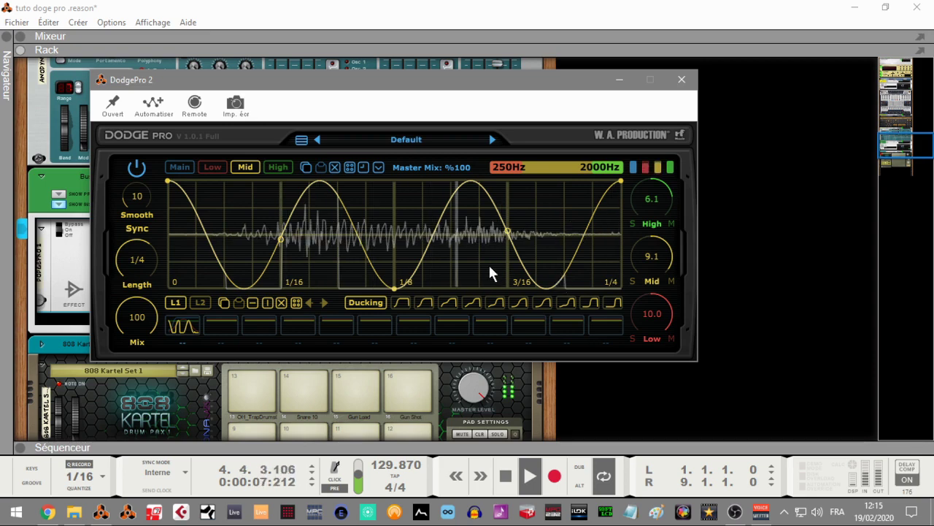
click(366, 304)
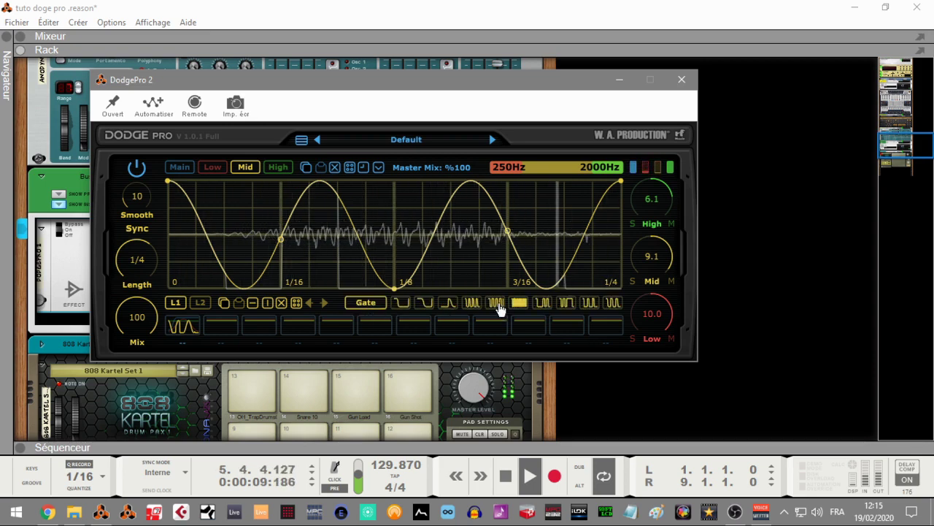
click(591, 305)
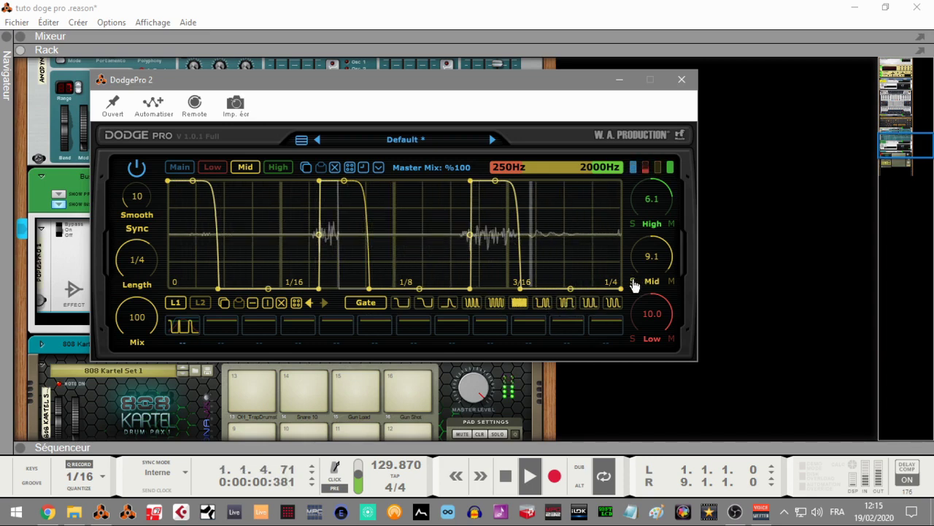
click(516, 305)
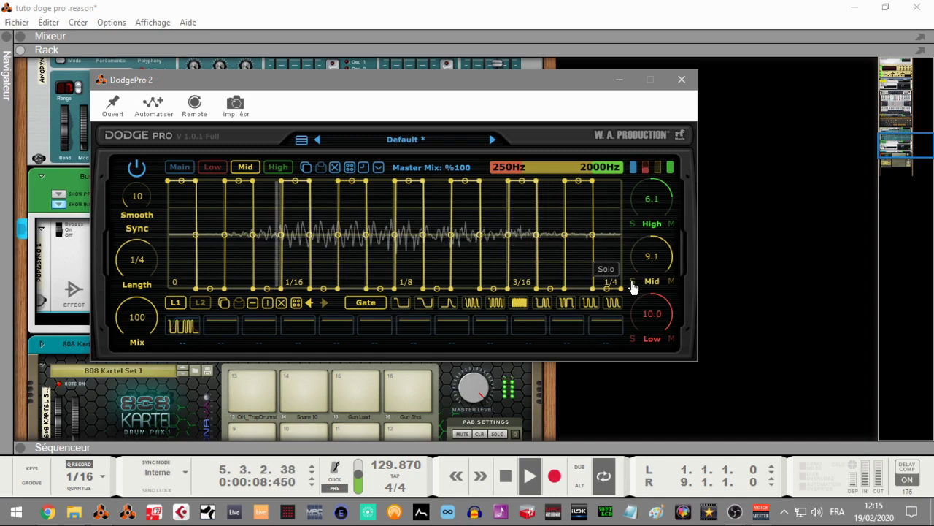
Step: Lower the band crossovers to 92 Hz and 418 Hz, and show the High band envelope
drag(538, 179, 525, 198)
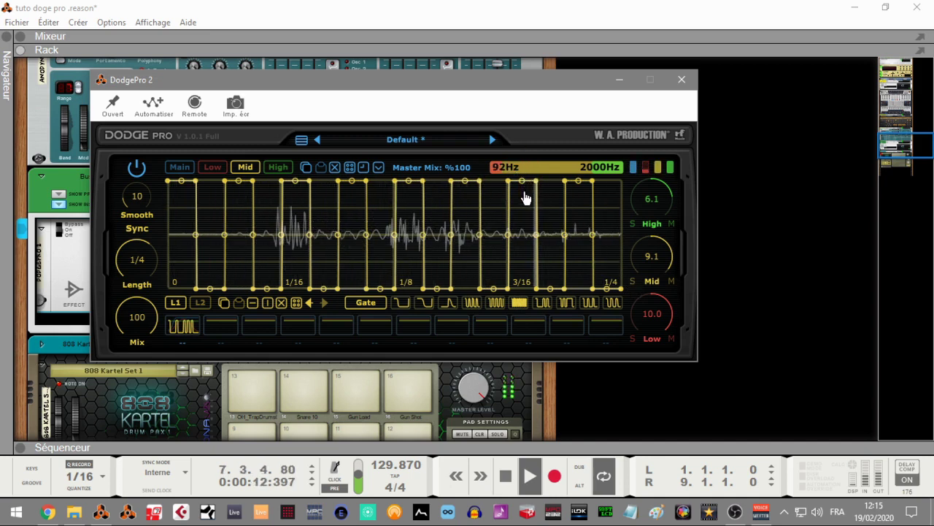
drag(590, 170, 591, 204)
click(276, 167)
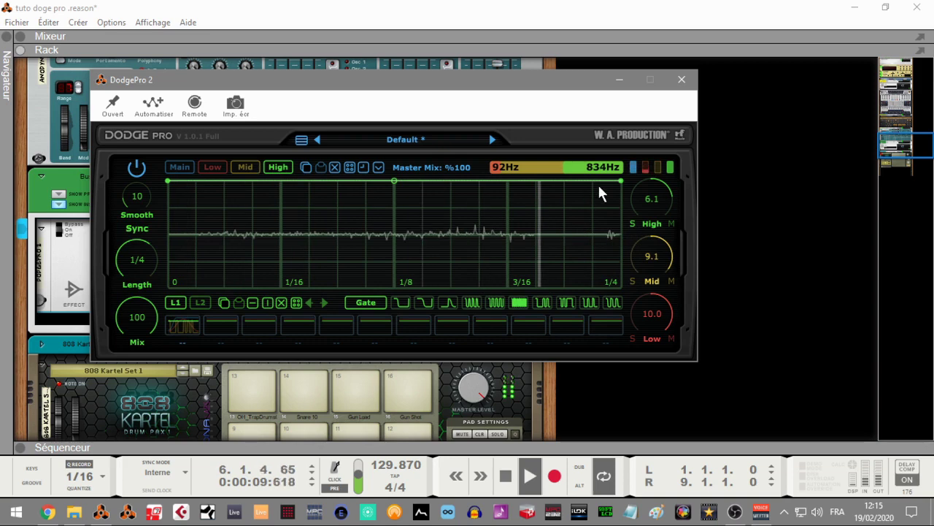
drag(563, 168, 578, 195)
Step: Audition Rhythm shapes on the High band, keeping the dense sixth one, and raise the crossovers to 348 Hz and 1405 Hz
click(374, 304)
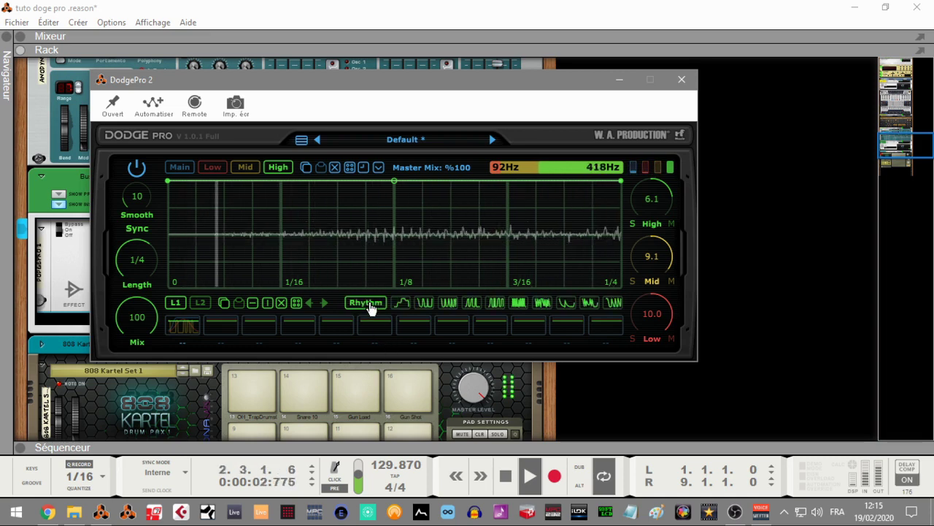
click(472, 308)
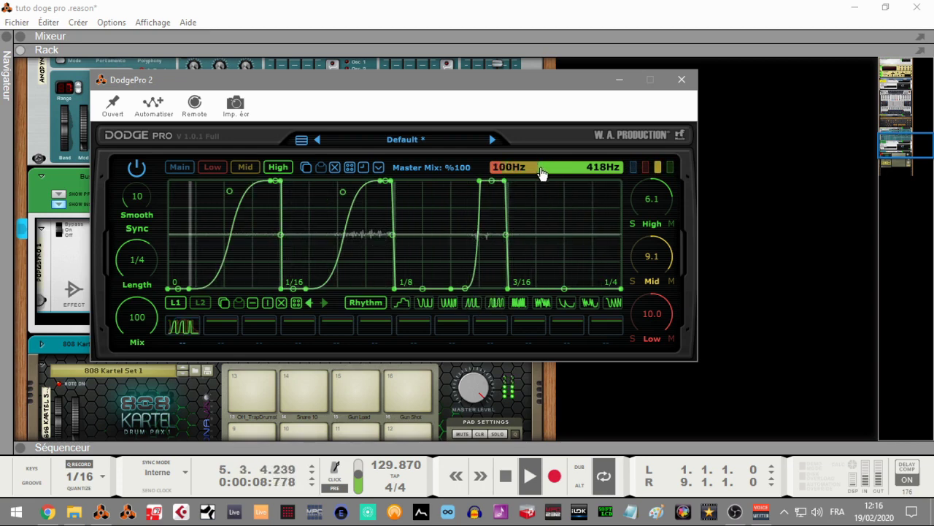
drag(580, 168, 586, 134)
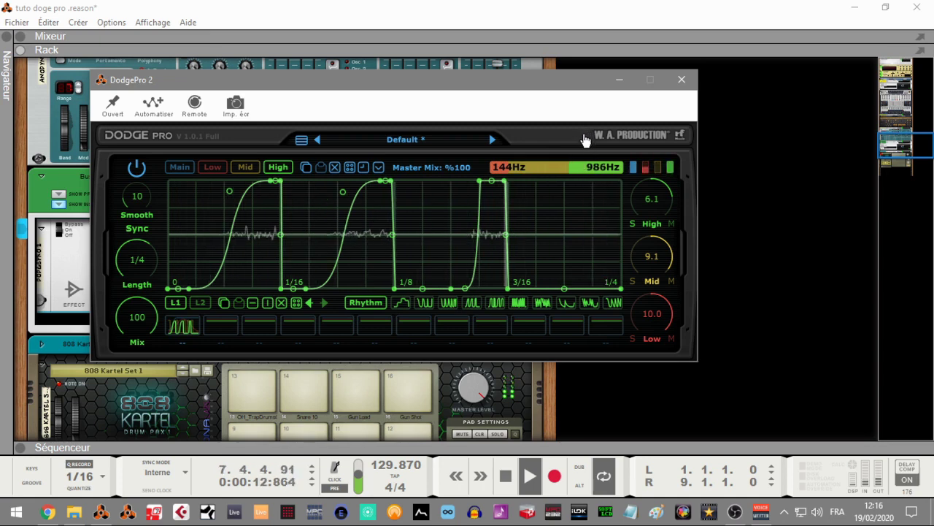
click(529, 310)
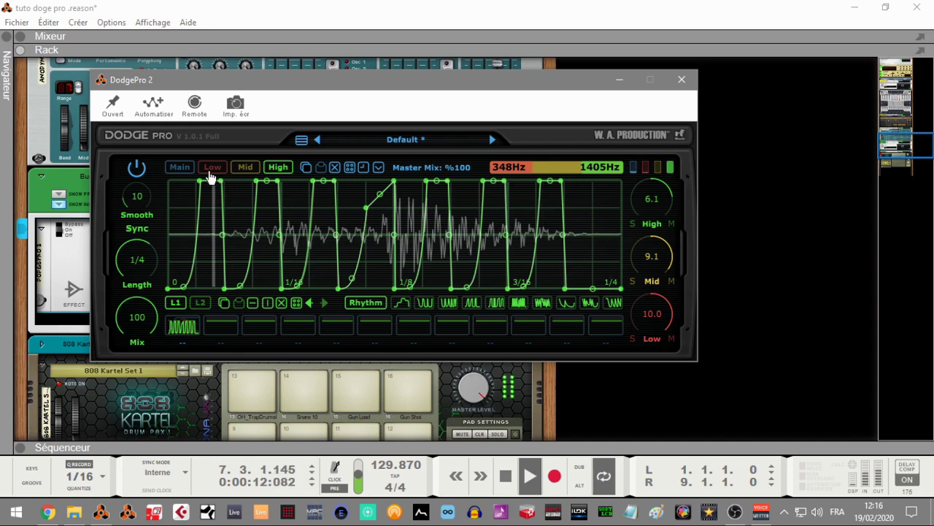
Step: From the Main envelope view, listen to the High, Mid and Low bands soloed in turn, and stop playback
click(182, 170)
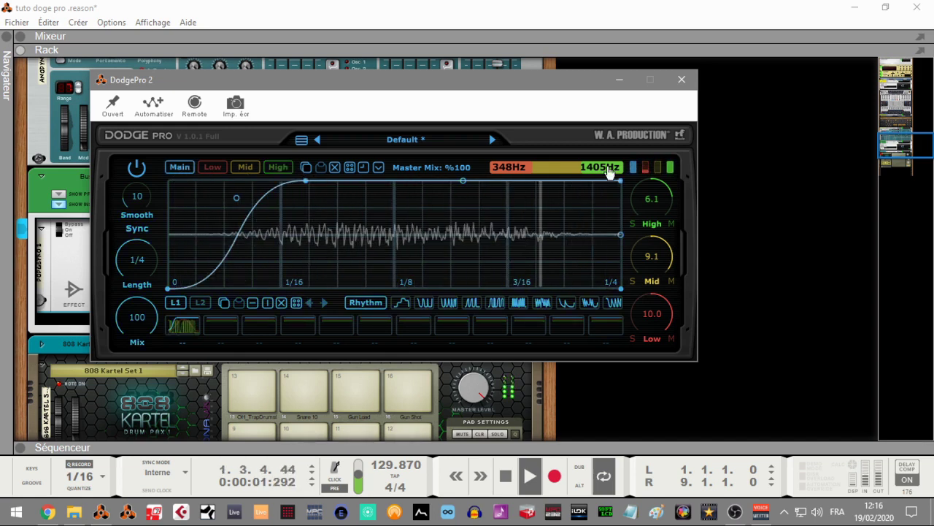
click(632, 224)
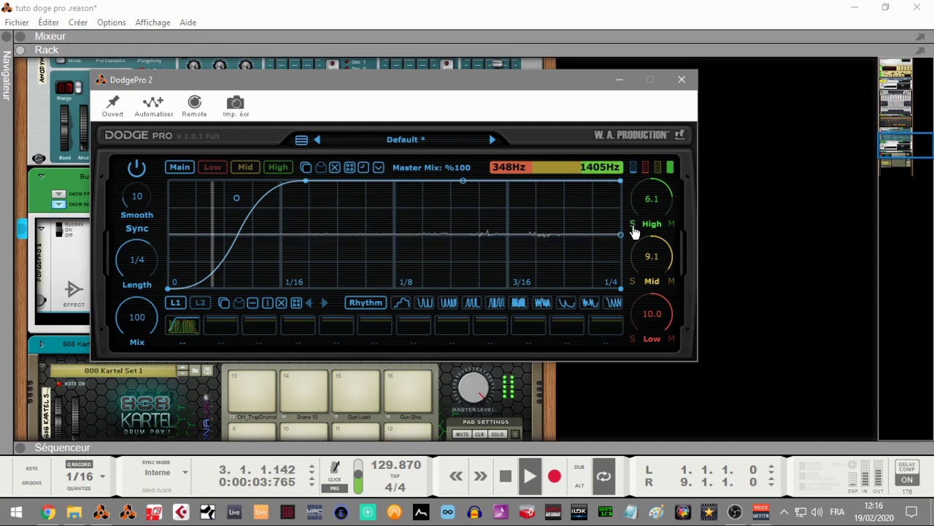
click(632, 281)
click(632, 338)
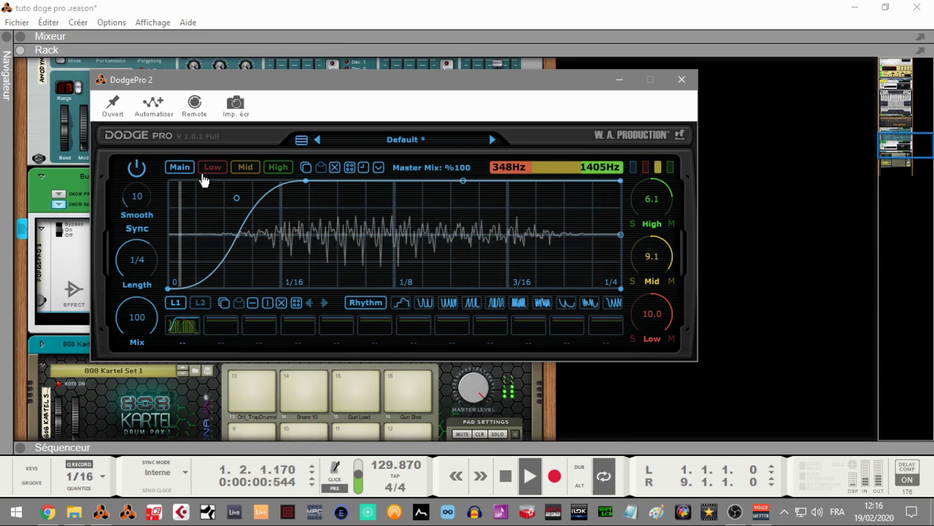
key(space)
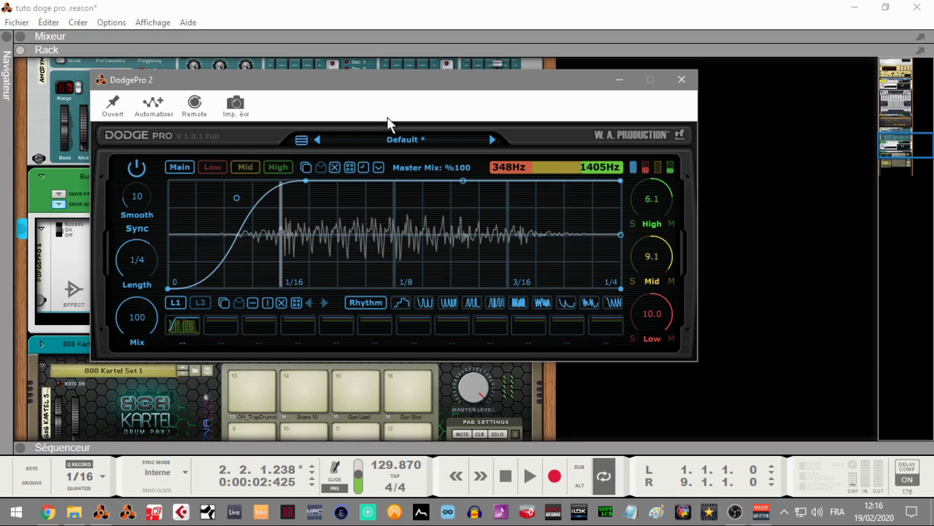
Step: Switch to Chrome and view the Dodge Pro product pages on the W.A. Production and Plugin Boutique sites
mouse_move(411, 89)
mouse_down()
mouse_move(574, 98)
mouse_move(468, 85)
mouse_up()
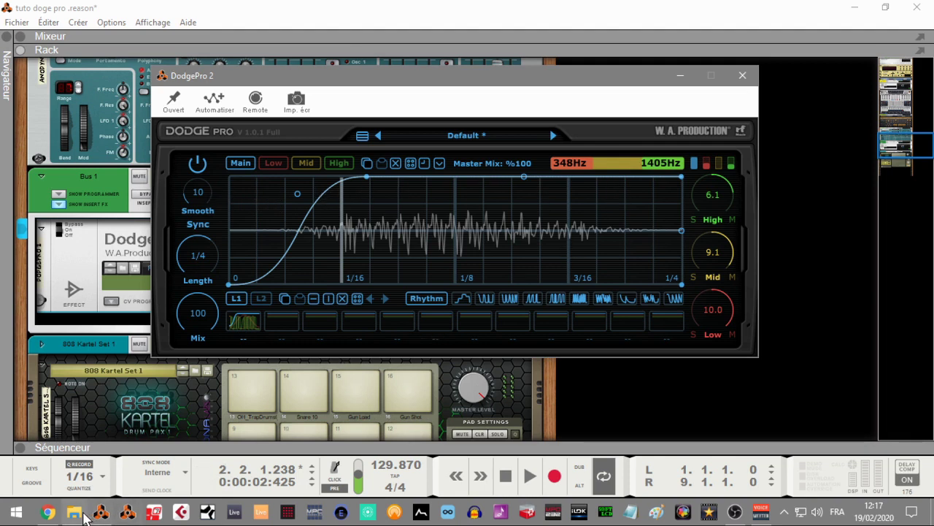
click(48, 511)
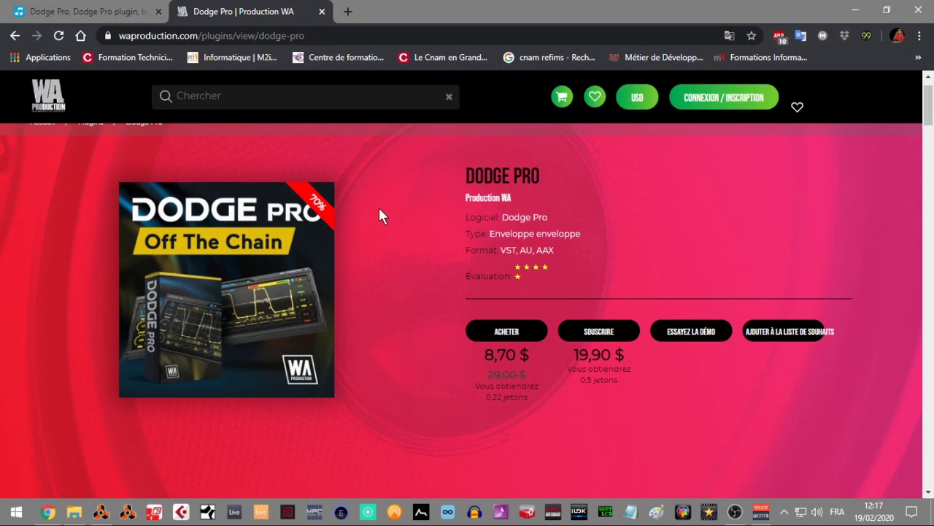
key(ctrl+Tab)
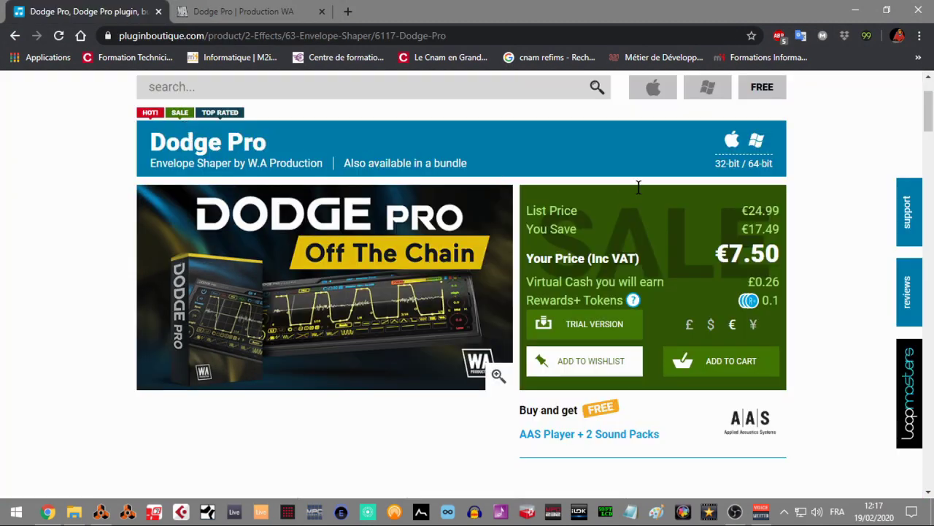